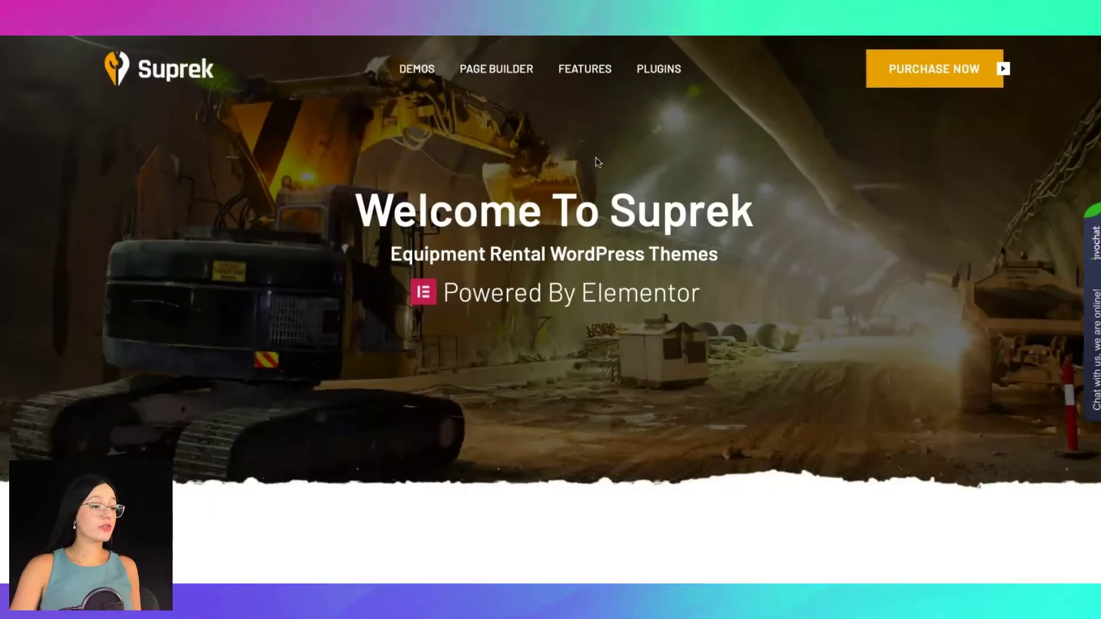
Scroll the landing page past the Welcome To Suprek hero to the three Crafted Demo layouts
scroll(598, 163, down, 1)
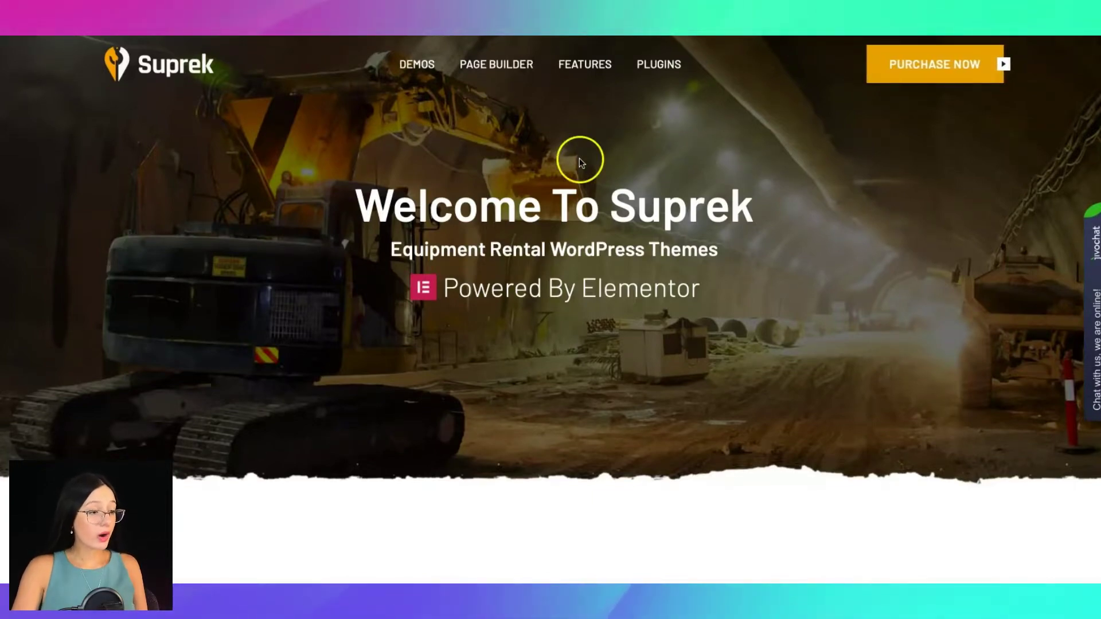
scroll(577, 155, down, 10)
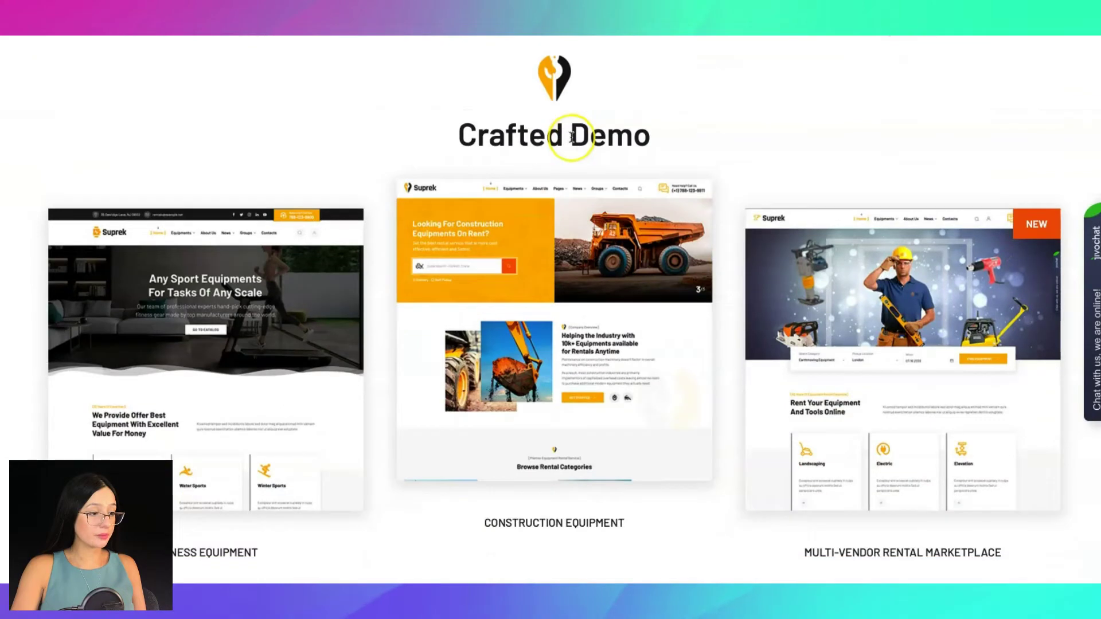
Launch the Multi-Vendor Rental Marketplace layout from the Crafted Demo thumbnails
scroll(570, 140, down, 1)
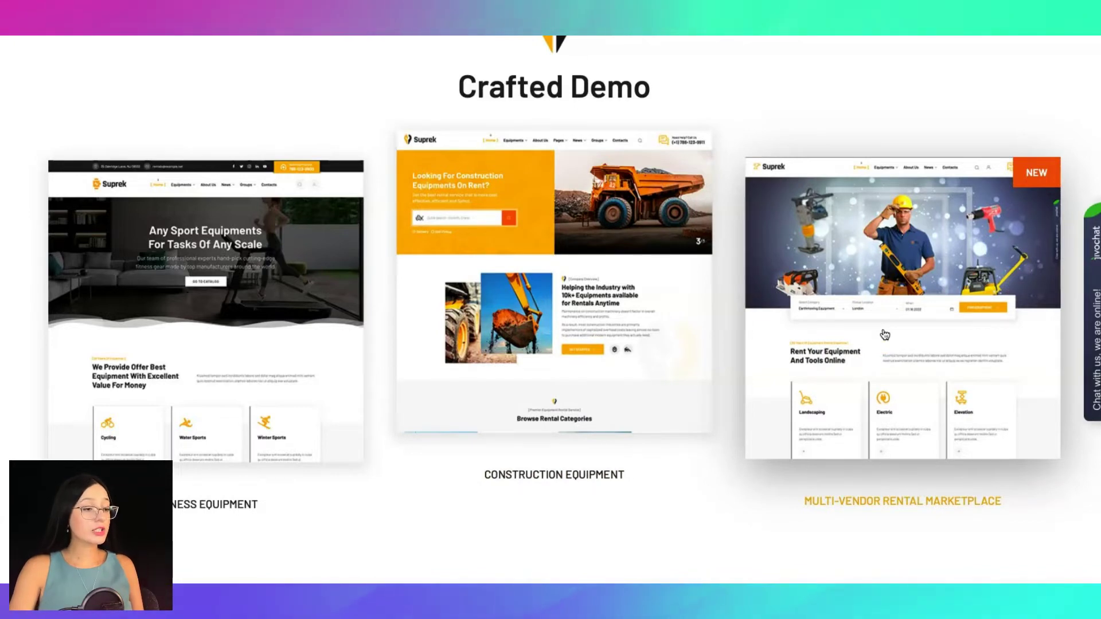
click(885, 335)
click(762, 109)
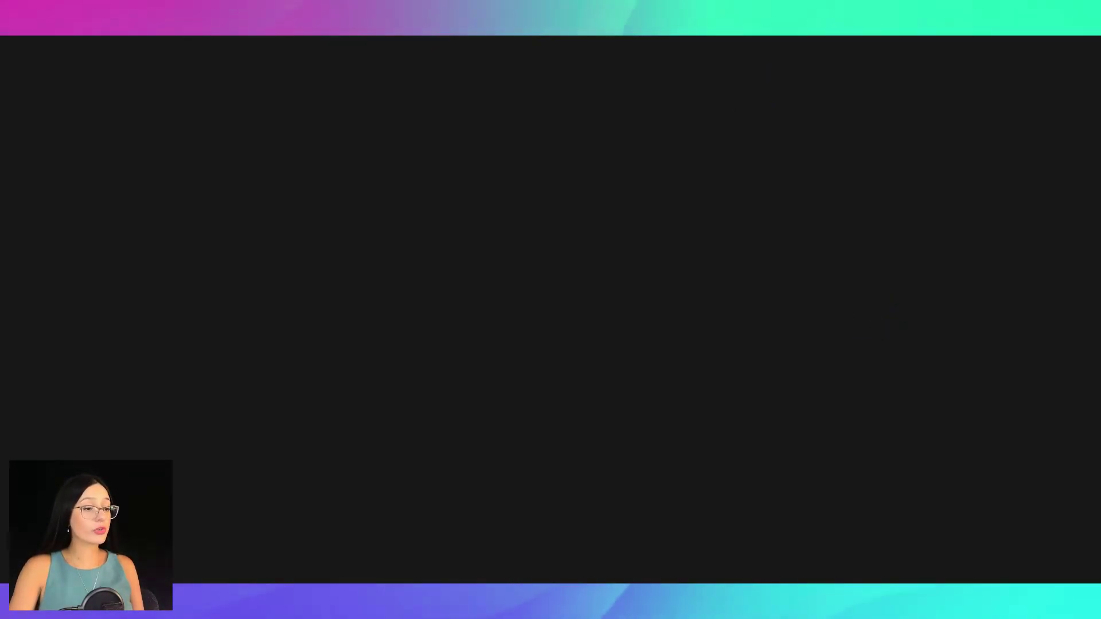
Browse the marketplace homepage and return to the worker hero with its equipment search form
scroll(498, 243, down, 4)
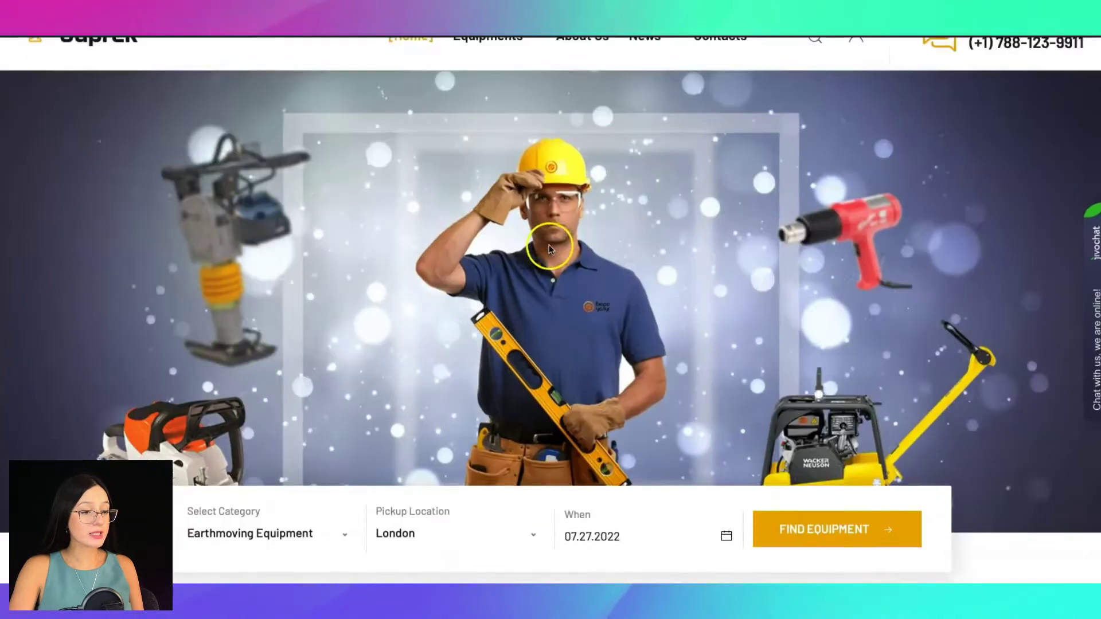
scroll(567, 240, down, 4)
scroll(566, 239, up, 8)
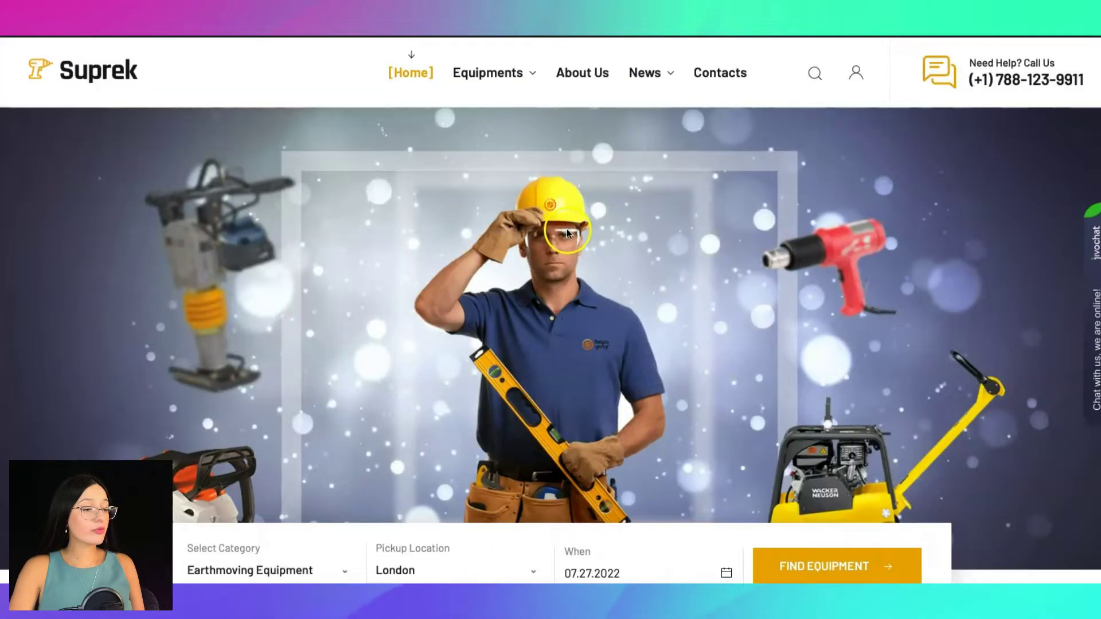
scroll(566, 232, down, 1)
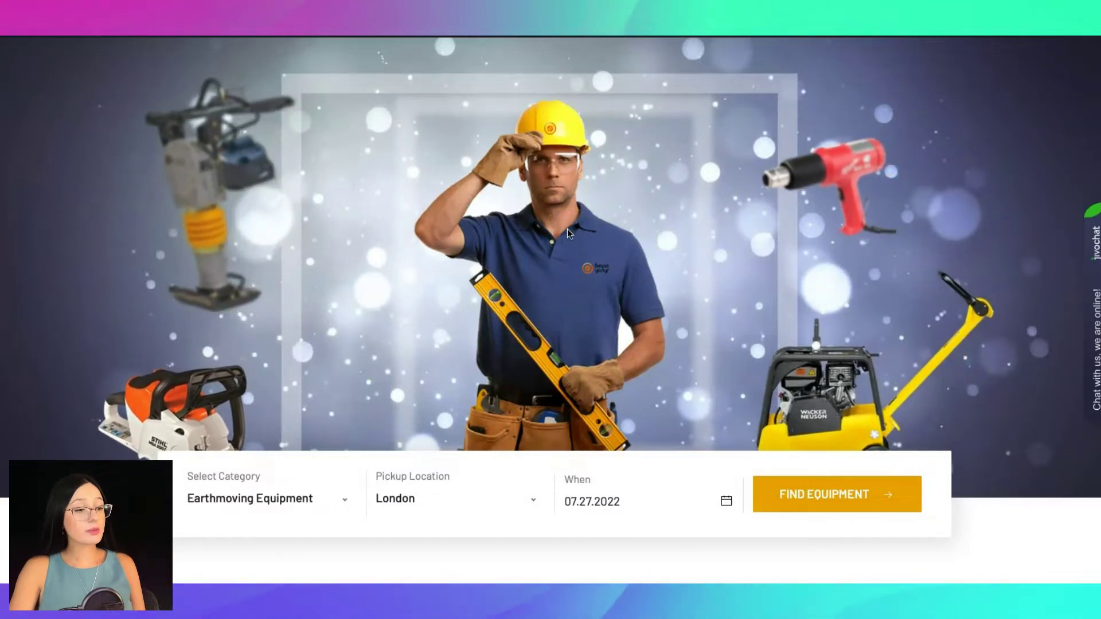
scroll(566, 229, up, 1)
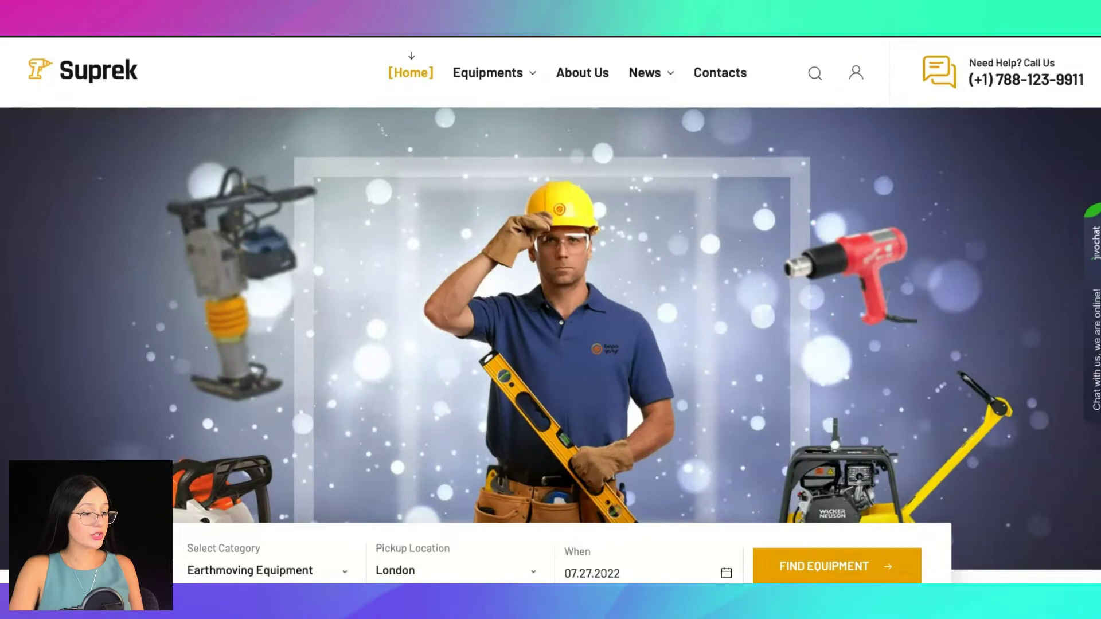
click(379, 149)
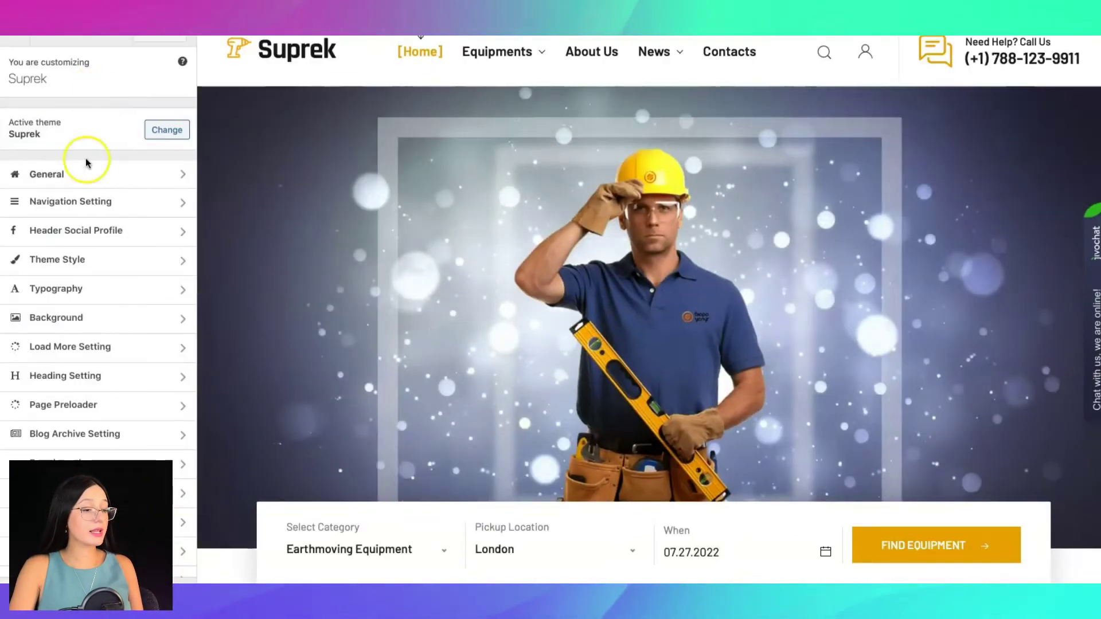
Review the Customizer's General logo settings and Theme Style primary and secondary colours
click(94, 177)
scroll(140, 175, down, 8)
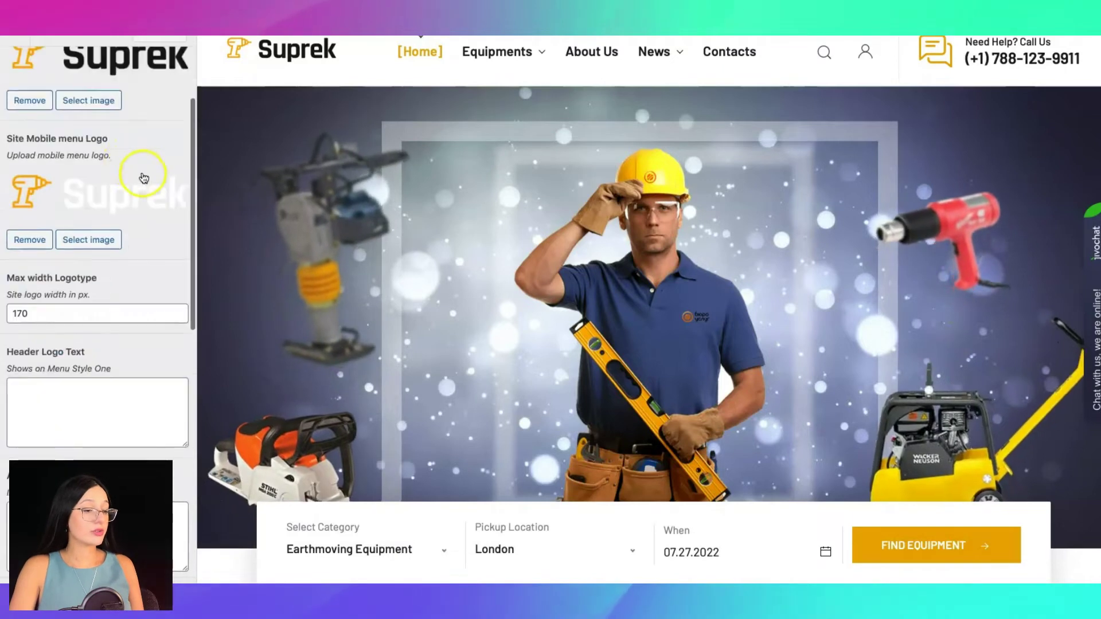
scroll(141, 174, up, 8)
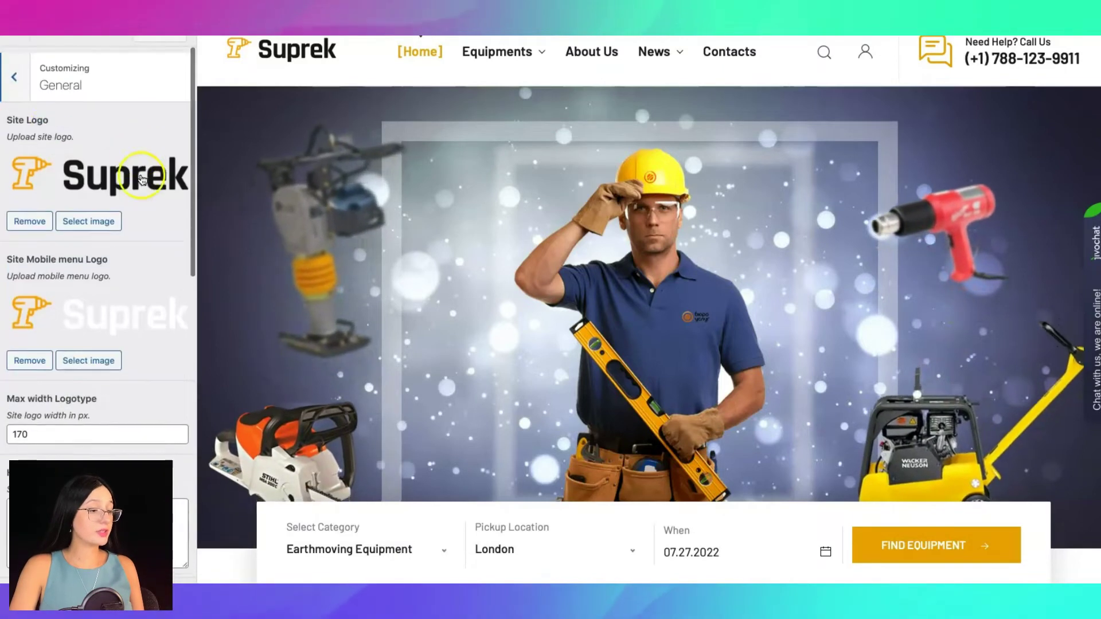
click(22, 86)
click(94, 256)
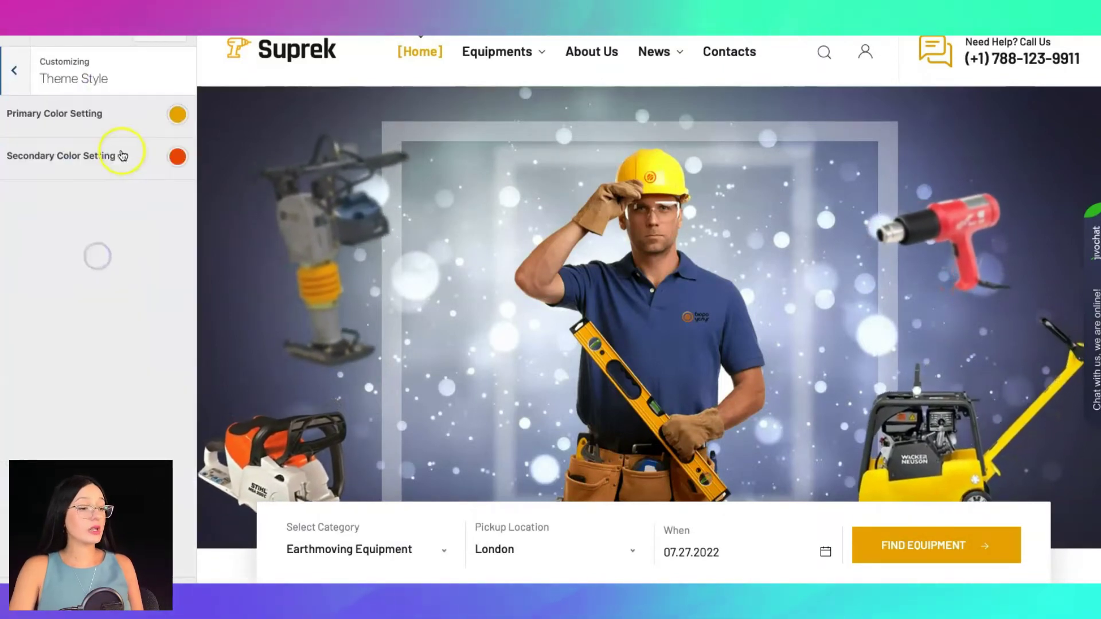
click(17, 70)
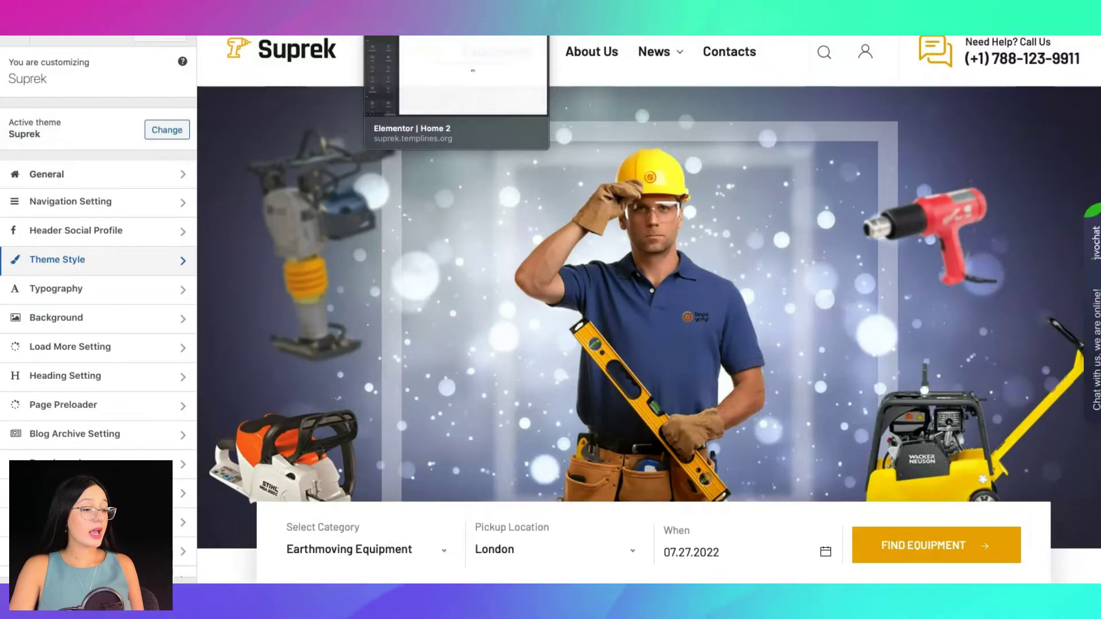
click(420, 33)
Inspect the Rent Your Equipment heading and equipment categories grid settings in Elementor
scroll(639, 187, down, 7)
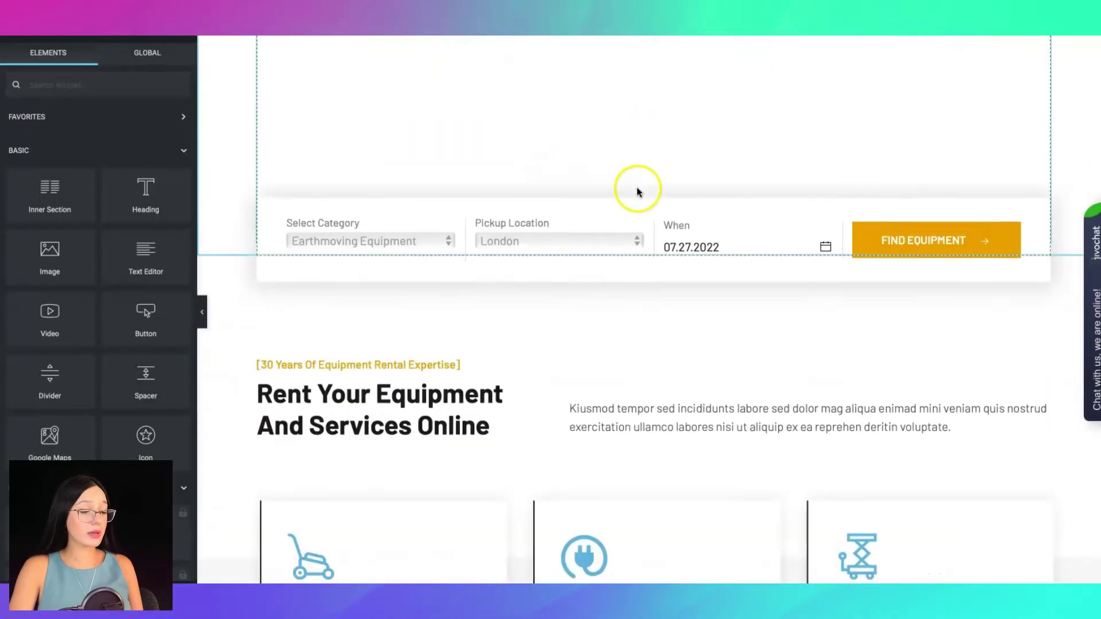
click(423, 226)
scroll(669, 225, down, 5)
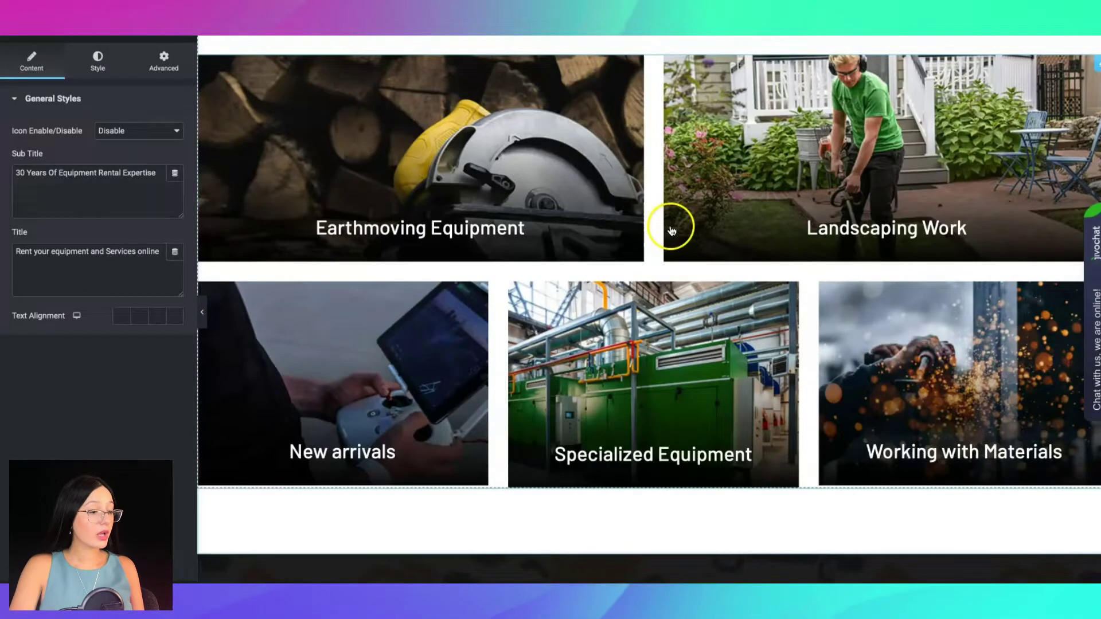
click(644, 222)
Inspect the logo carousel slides and Popular Equipments On Rent heading, then go to Transports
scroll(643, 227, down, 5)
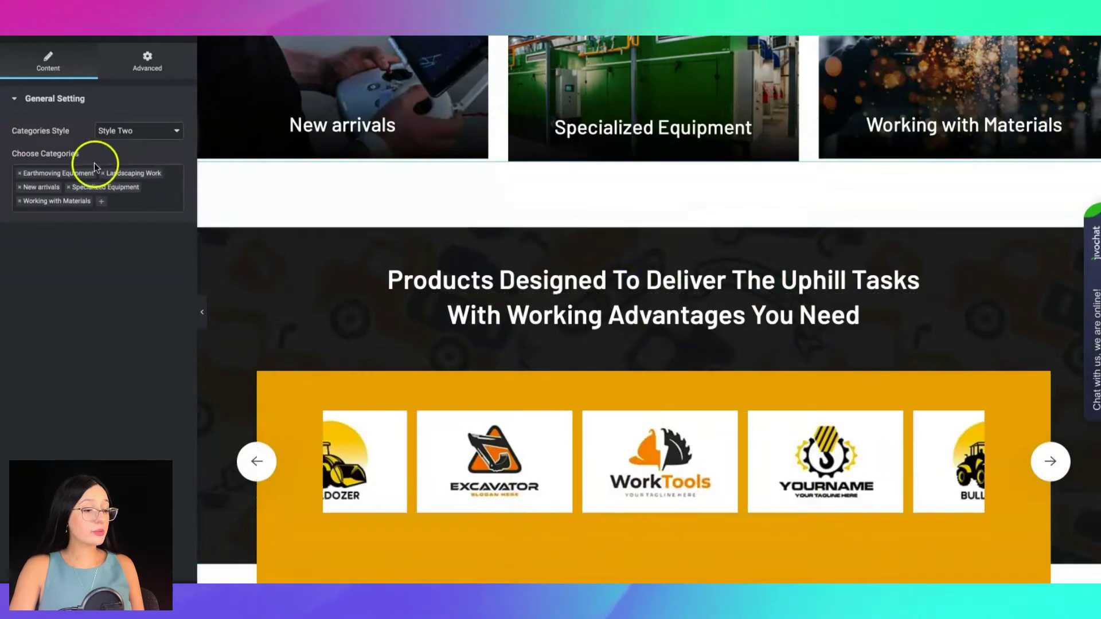
scroll(566, 249, down, 3)
click(589, 295)
scroll(589, 295, down, 5)
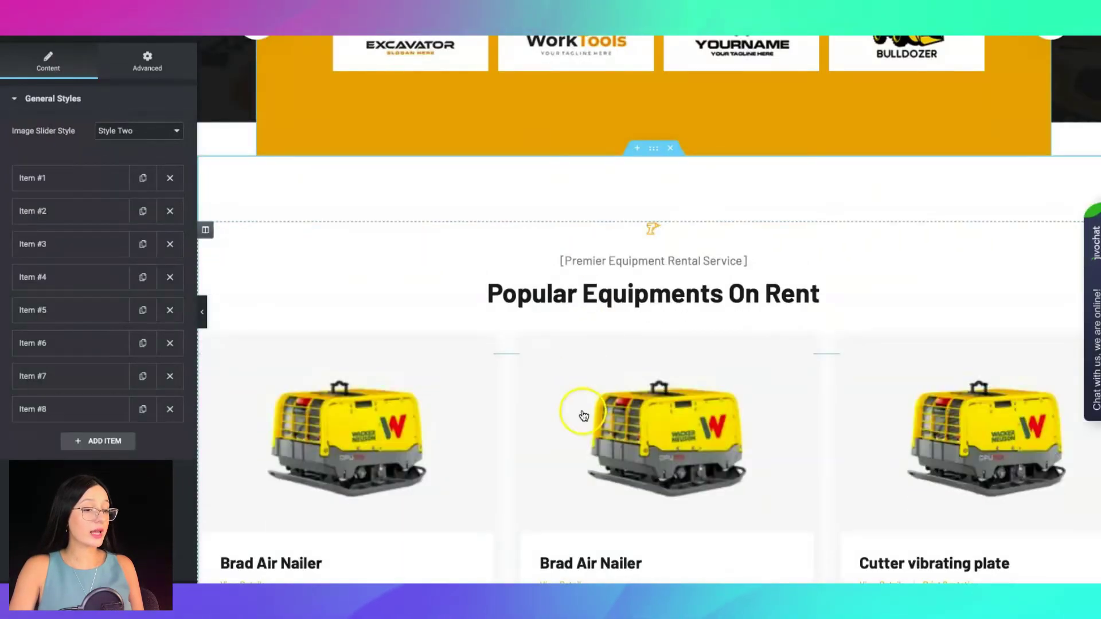
click(603, 299)
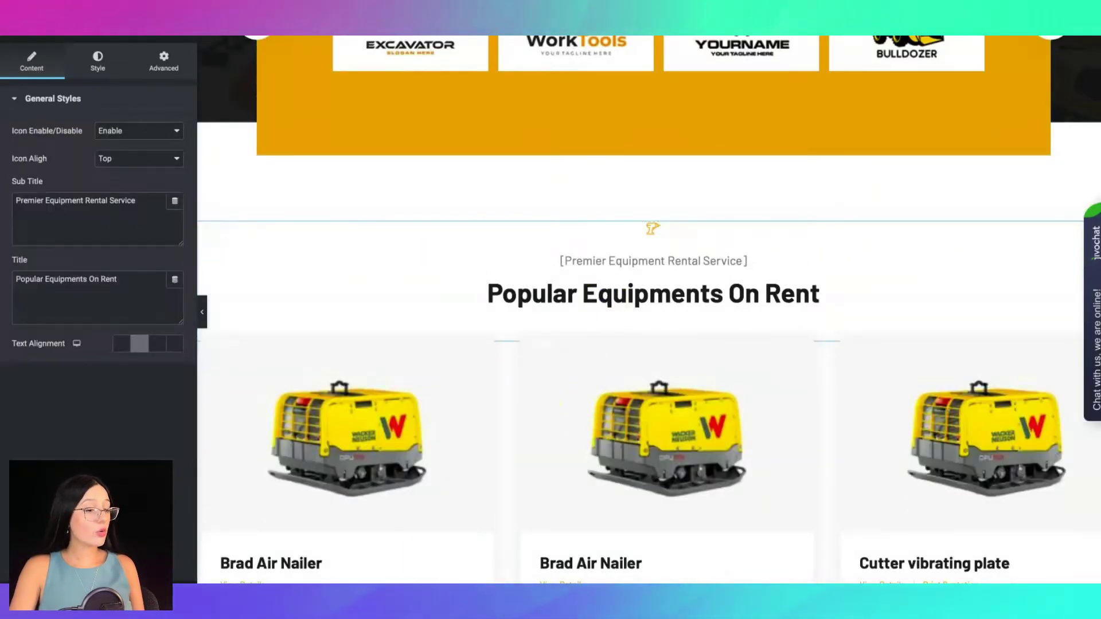
scroll(683, 304, down, 6)
scroll(623, 72, up, 1)
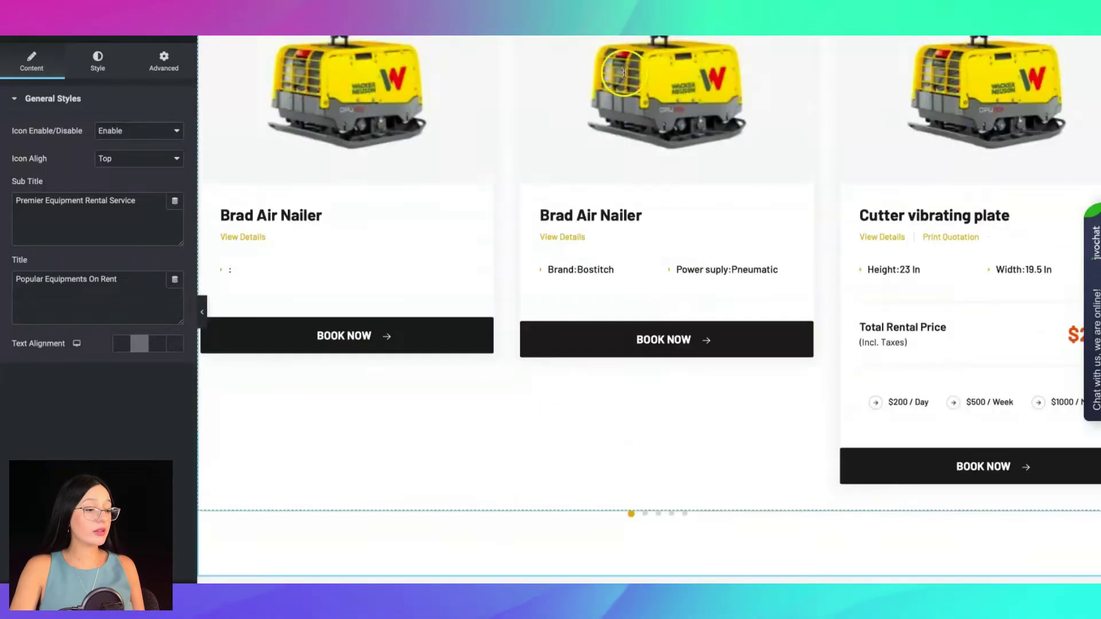
scroll(623, 72, up, 5)
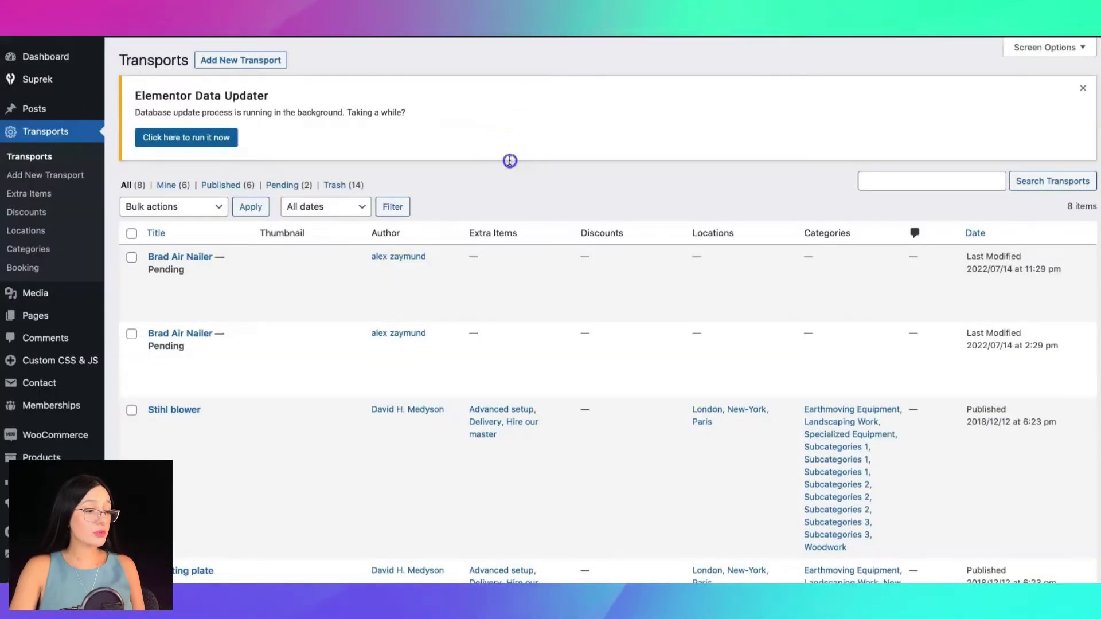
click(29, 156)
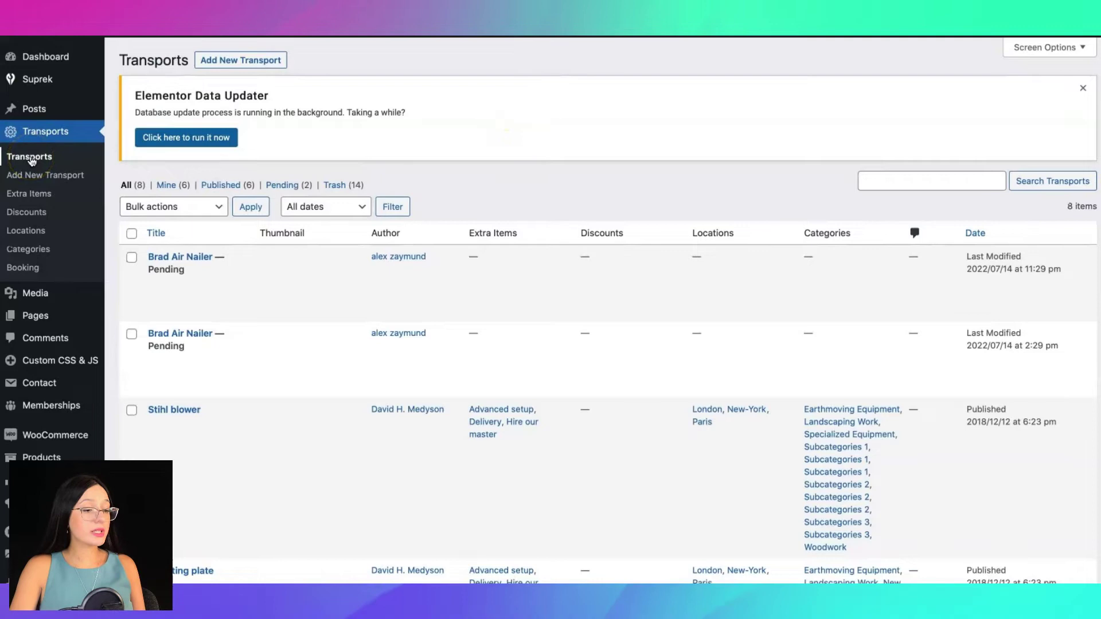
Review the Stihl blower's hourly, daily, weekly and monthly booking prices
scroll(466, 153, down, 1)
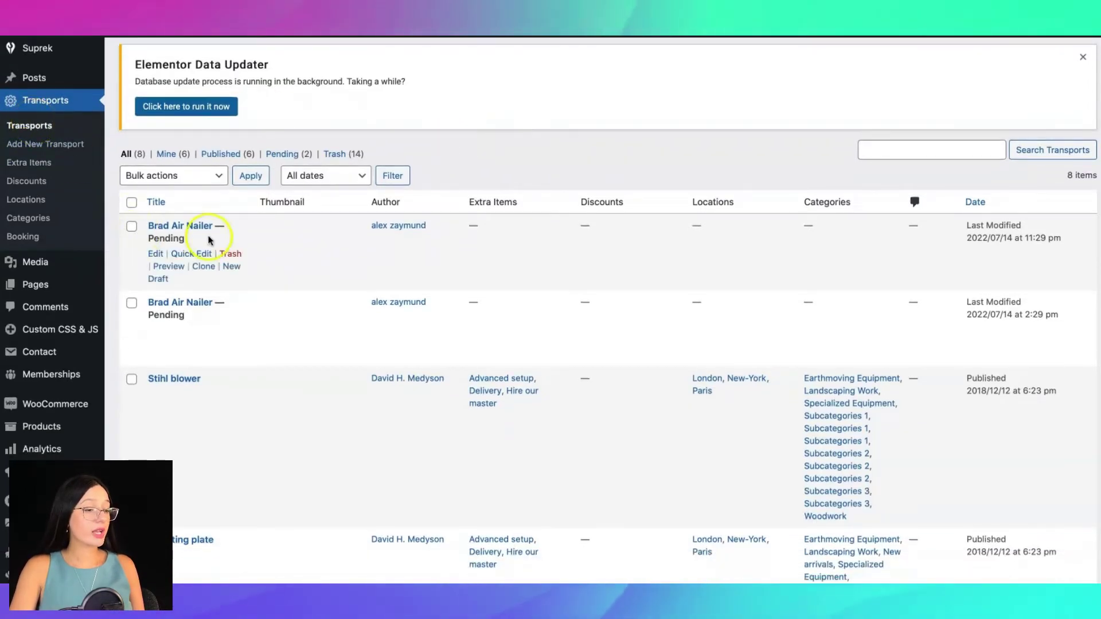
scroll(162, 289, down, 4)
scroll(438, 244, up, 5)
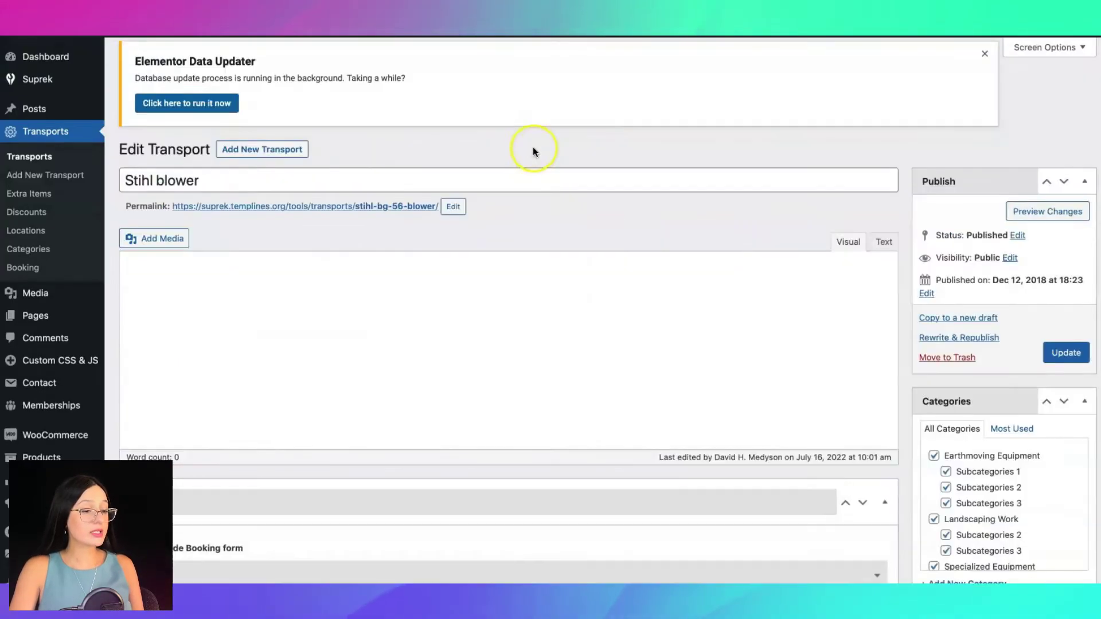
scroll(532, 151, down, 15)
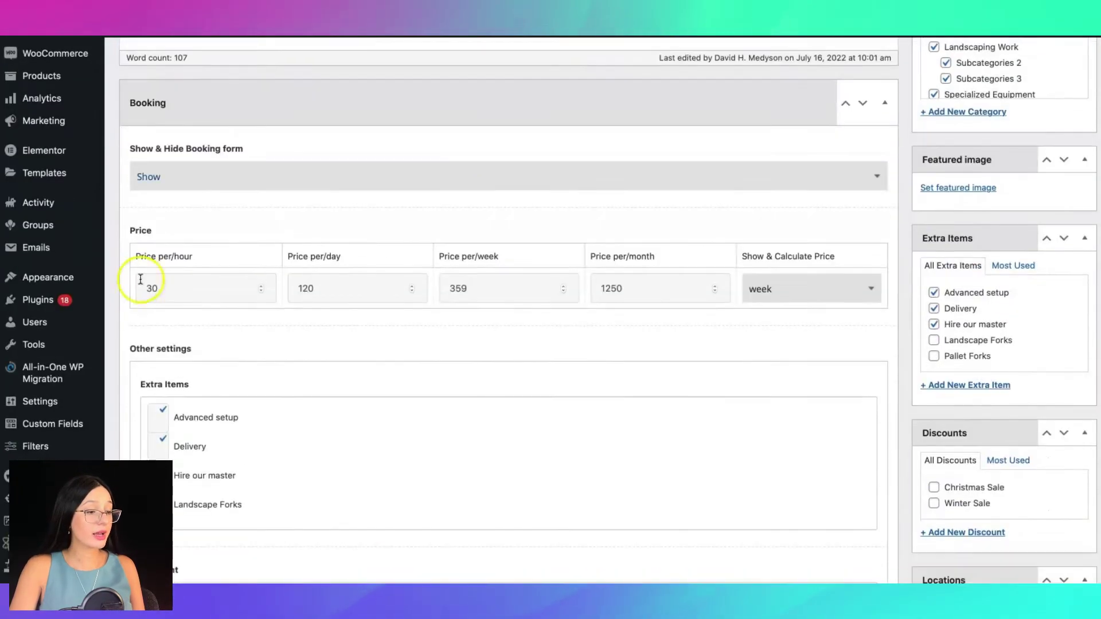
scroll(696, 300, down, 16)
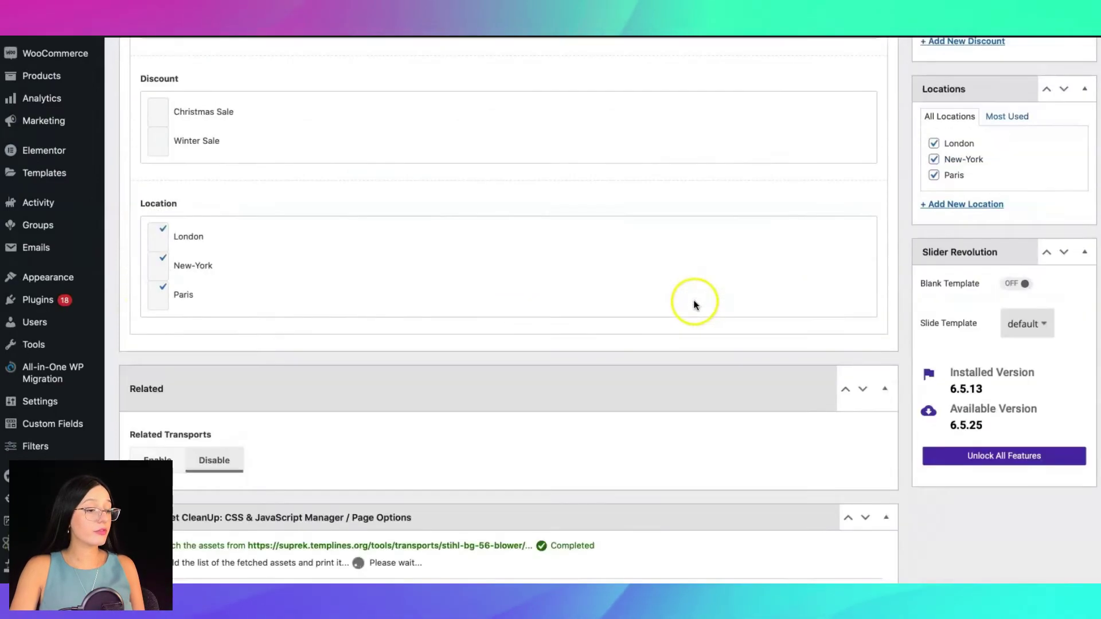
scroll(694, 301, down, 6)
scroll(694, 302, up, 20)
scroll(1014, 289, up, 15)
Check the Stihl blower's Extra Items, Discount and Location settings, then return to the top
scroll(1014, 290, down, 6)
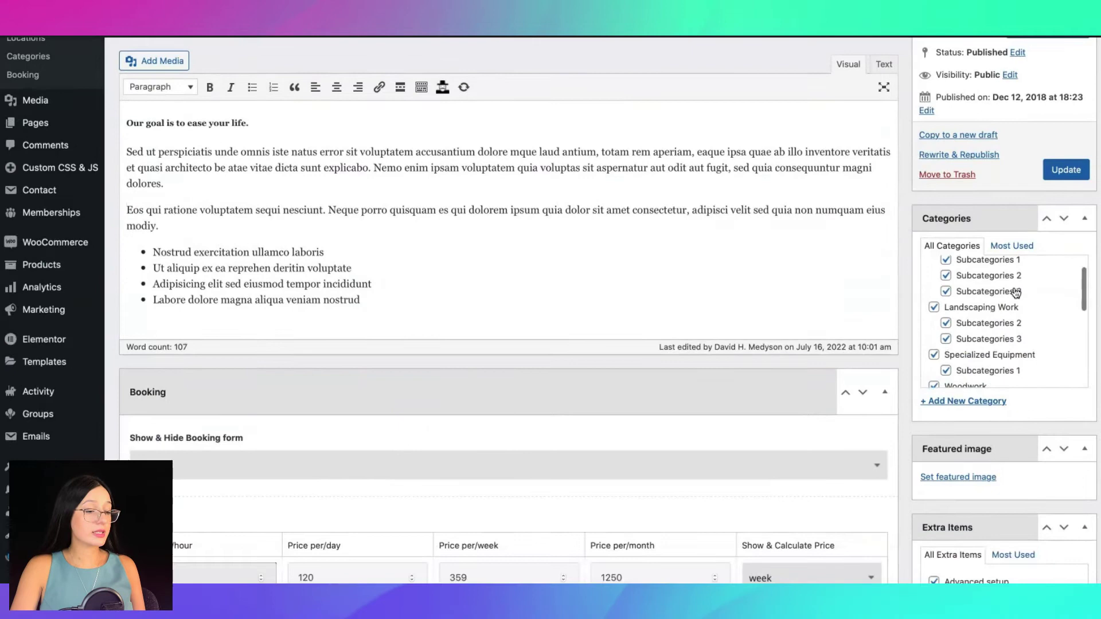
scroll(1015, 292, down, 5)
scroll(917, 329, down, 5)
click(986, 328)
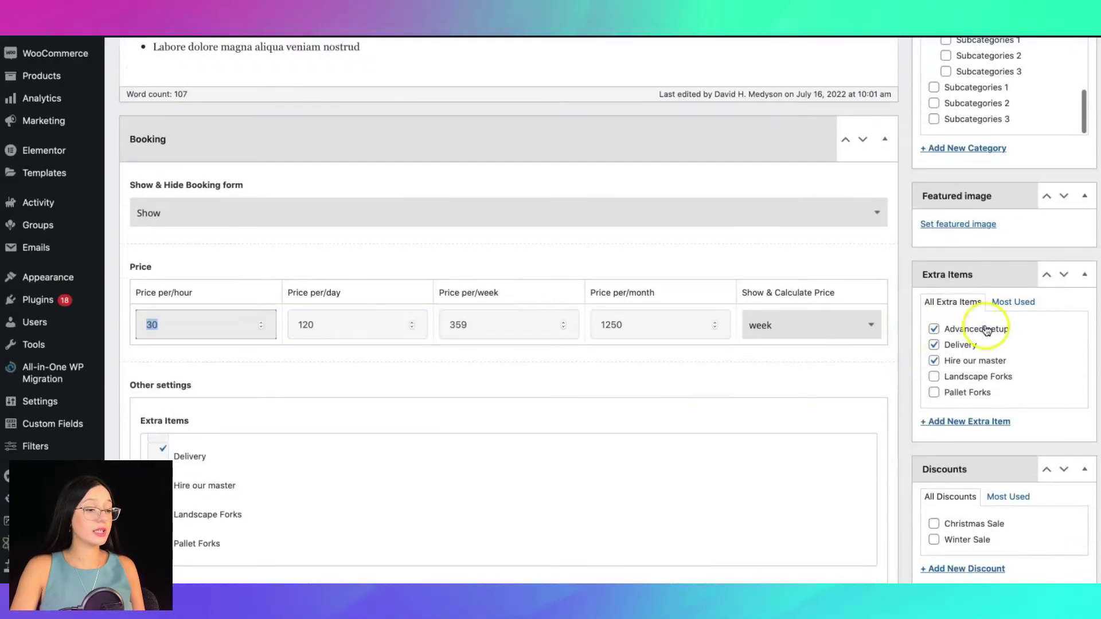
scroll(984, 305, up, 3)
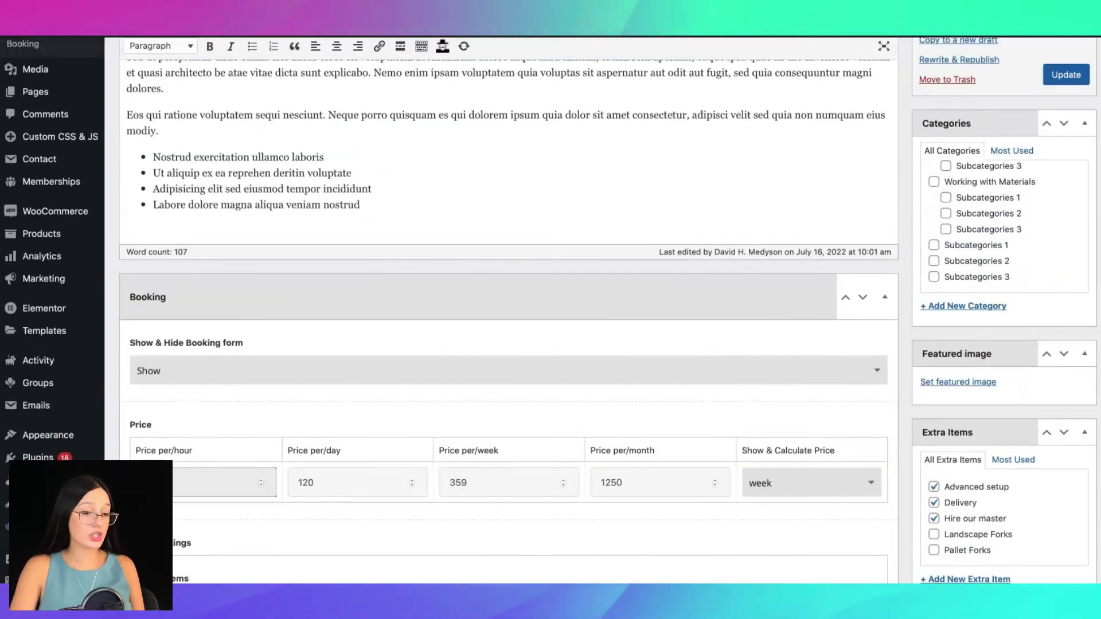
scroll(602, 207, up, 5)
click(308, 220)
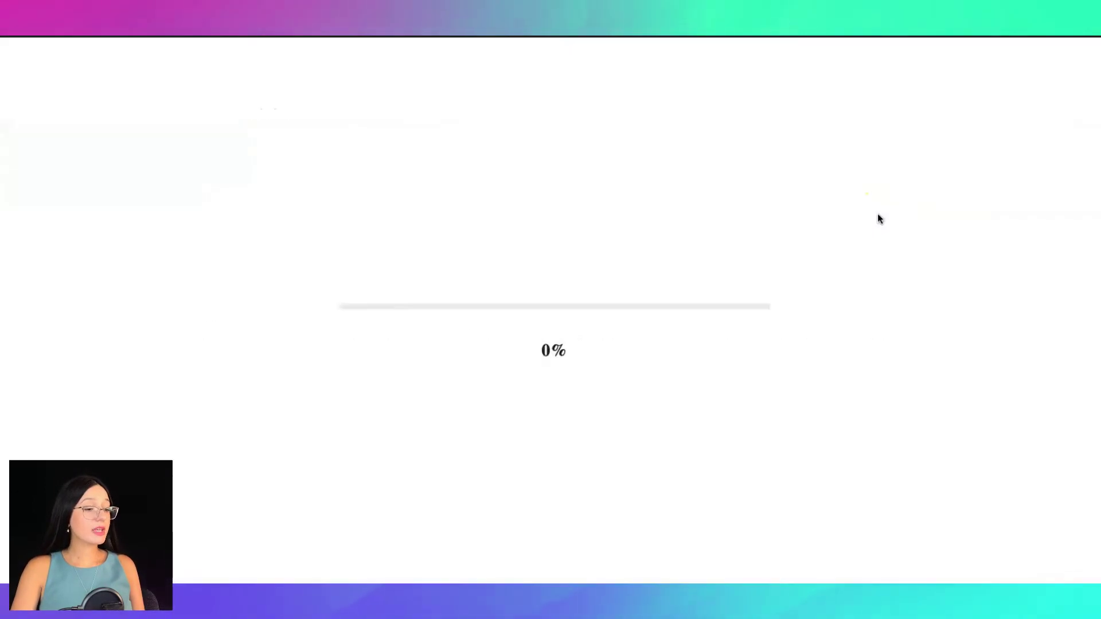
Book the Stihl Blower for 07.28.2022 - 07.30.2022 with Delivery, totalling 290$
scroll(942, 216, down, 3)
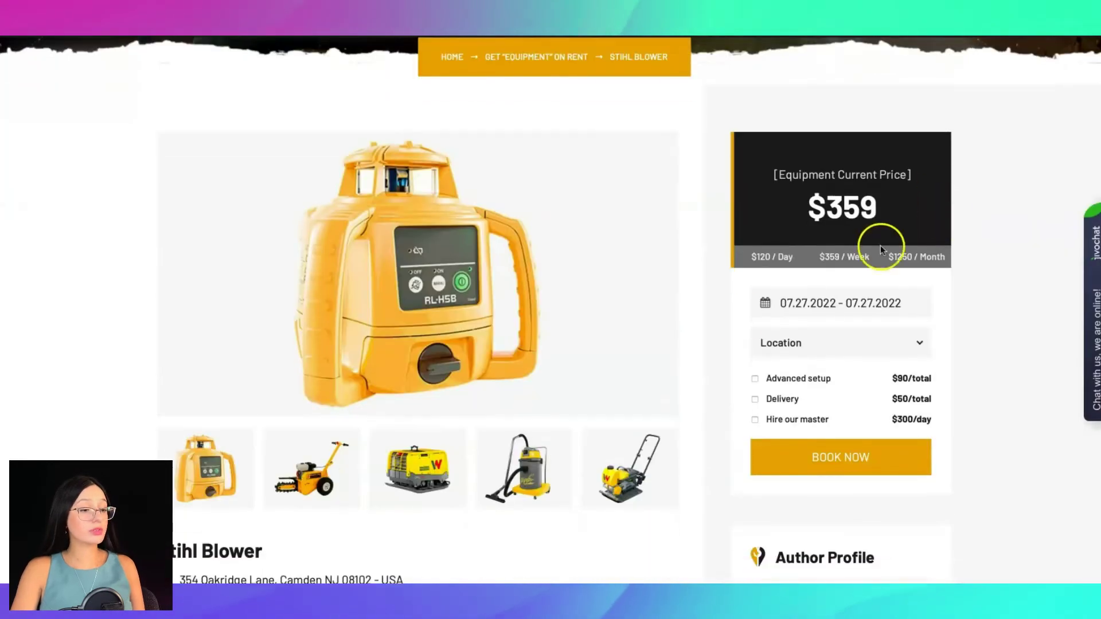
click(785, 304)
click(873, 436)
click(916, 436)
click(1021, 370)
scroll(1020, 372, down, 2)
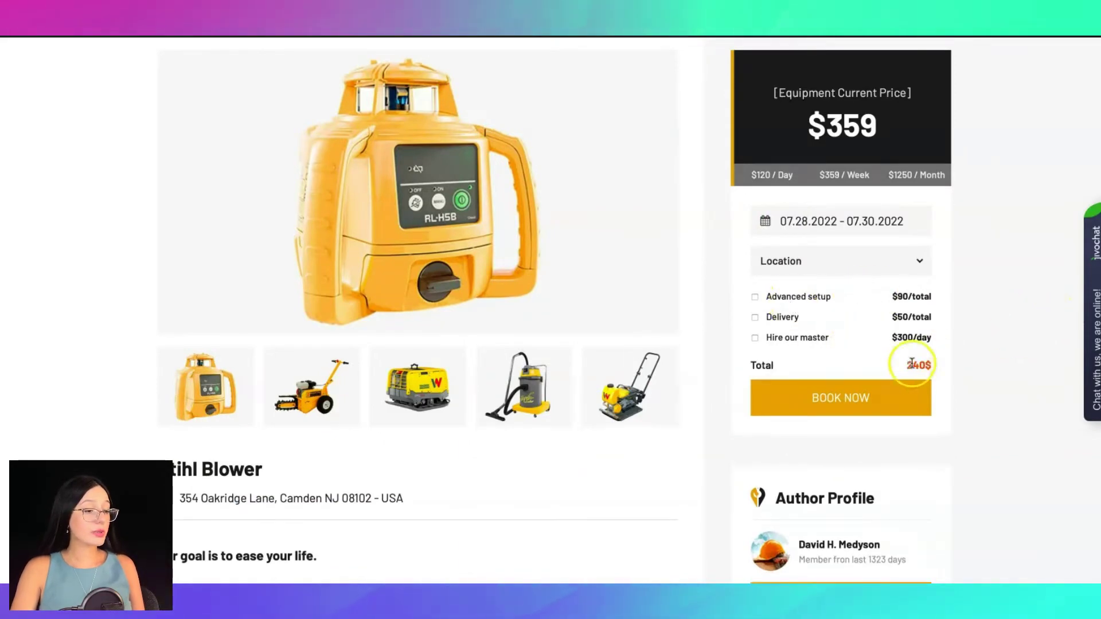
click(974, 342)
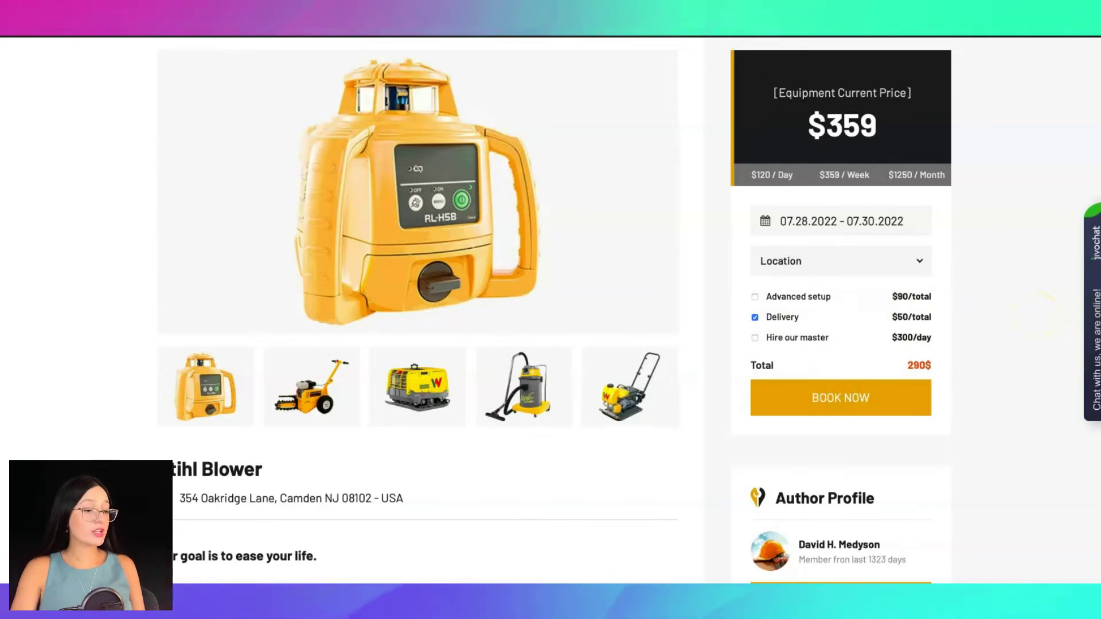
click(609, 63)
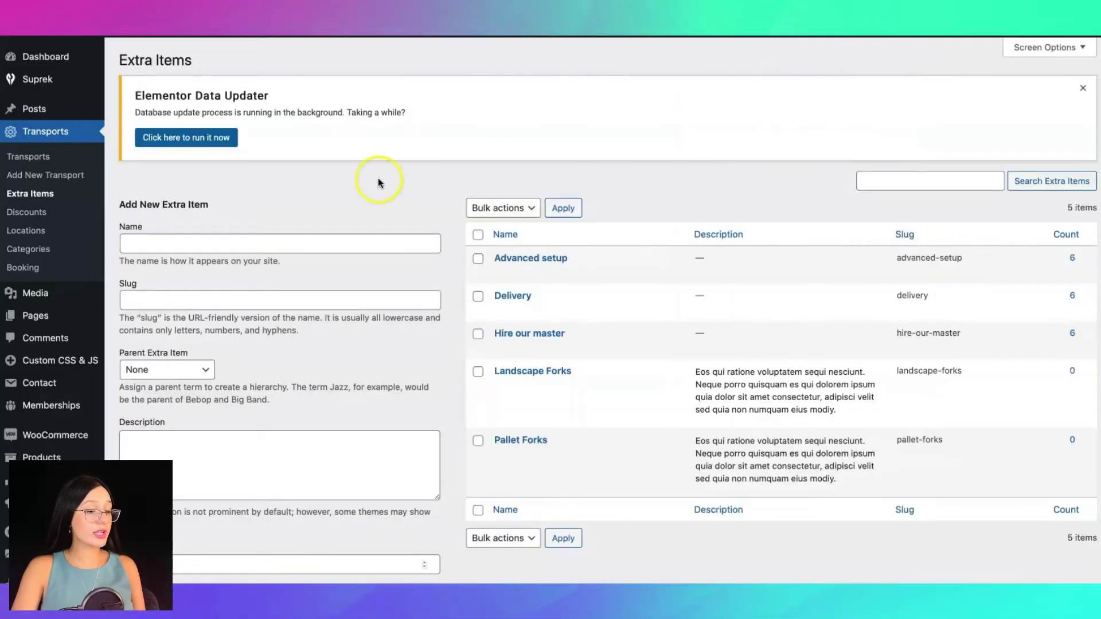
Edit the Delivery extra item and check its 50 price charged per Total
scroll(475, 235, down, 2)
click(498, 247)
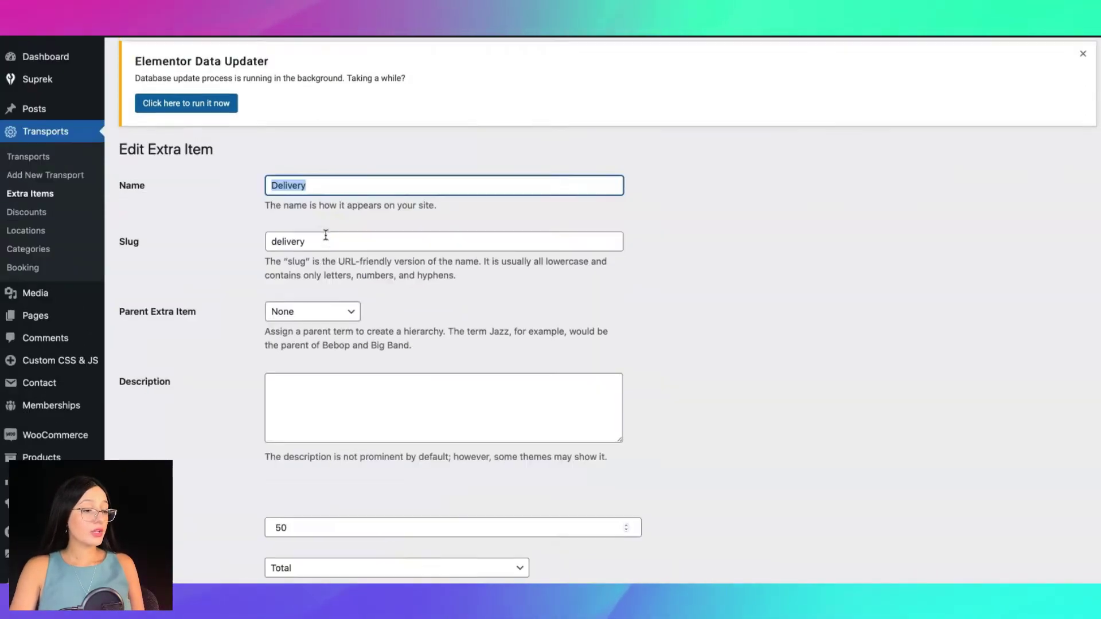
scroll(676, 240, down, 3)
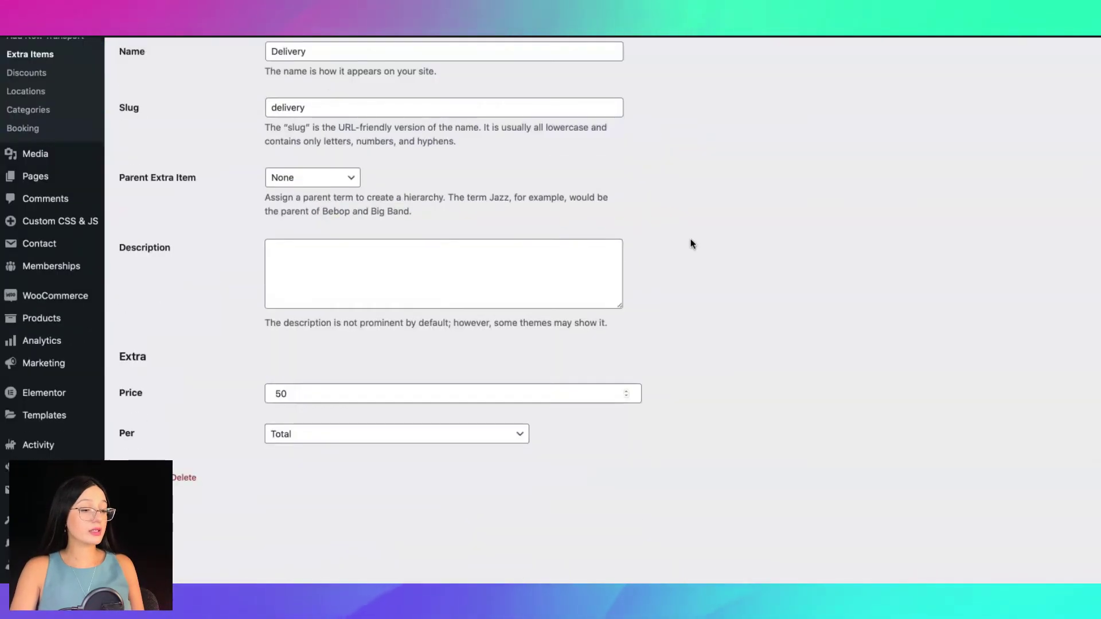
scroll(691, 243, up, 2)
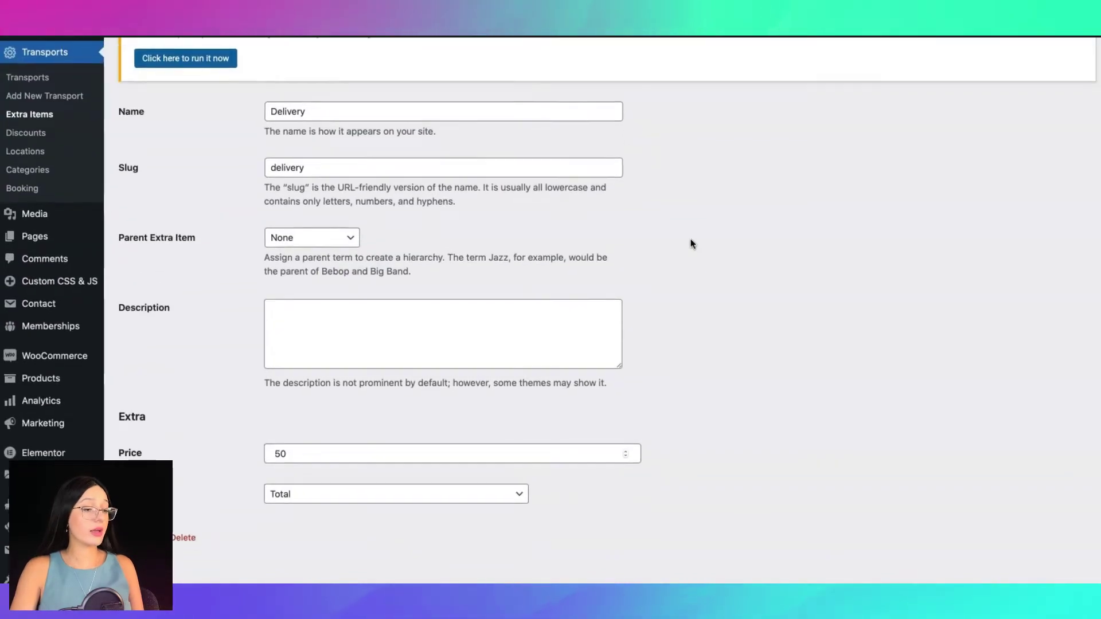
scroll(691, 243, down, 2)
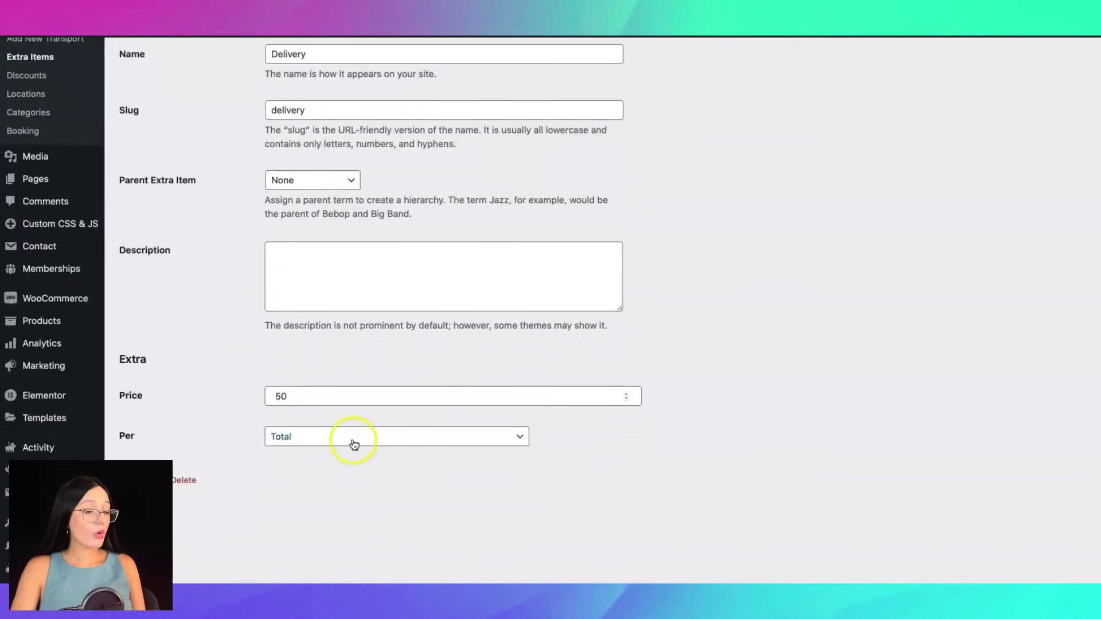
click(307, 443)
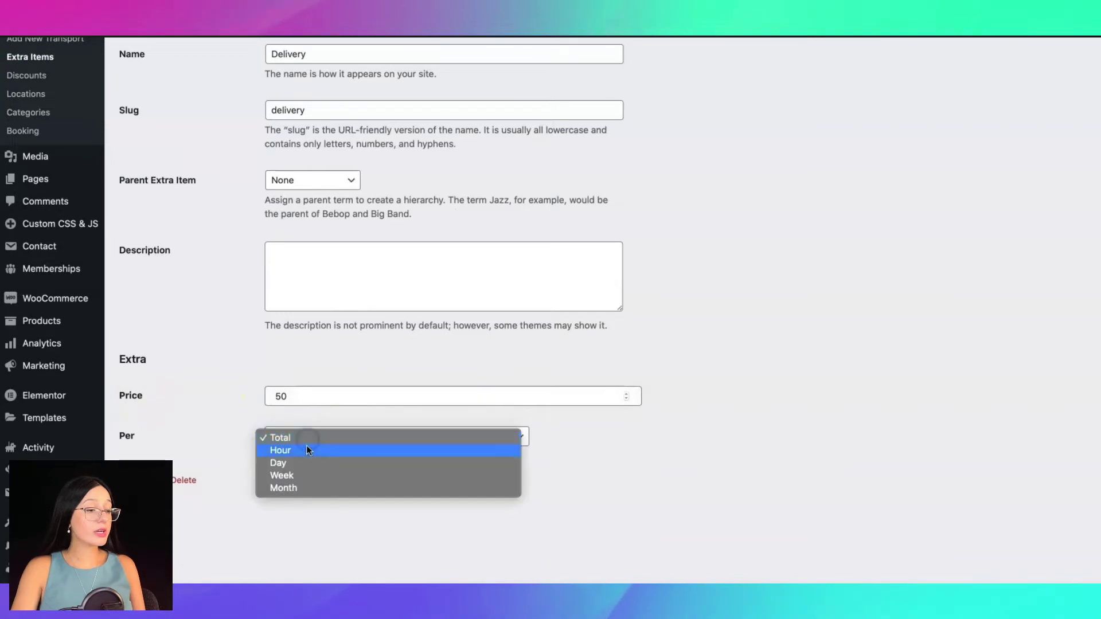
drag(309, 447, 738, 394)
scroll(740, 390, up, 5)
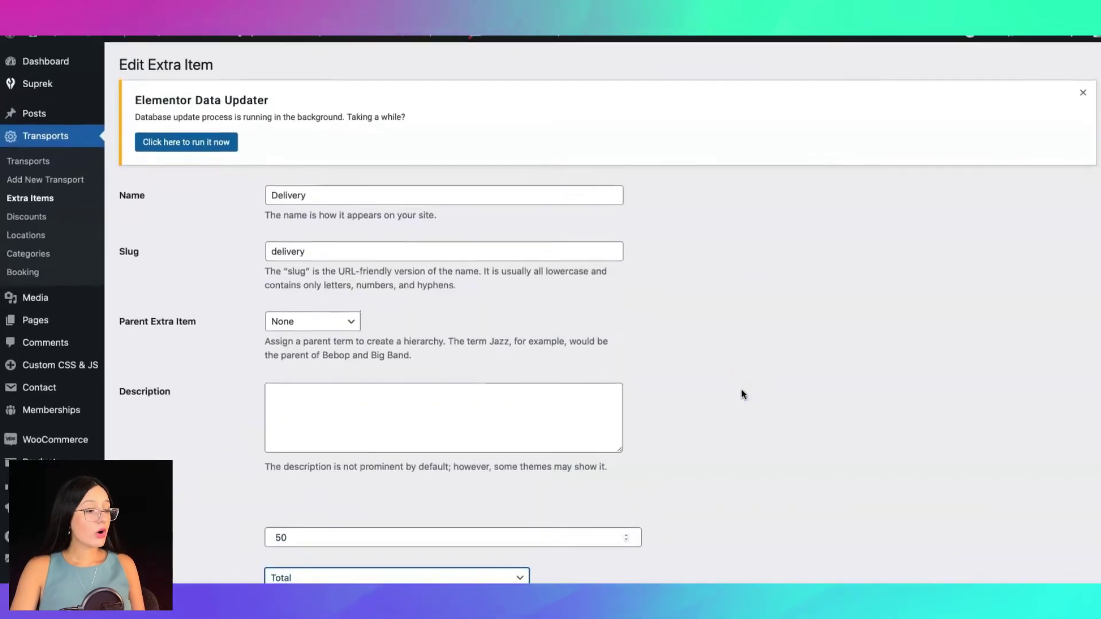
click(42, 212)
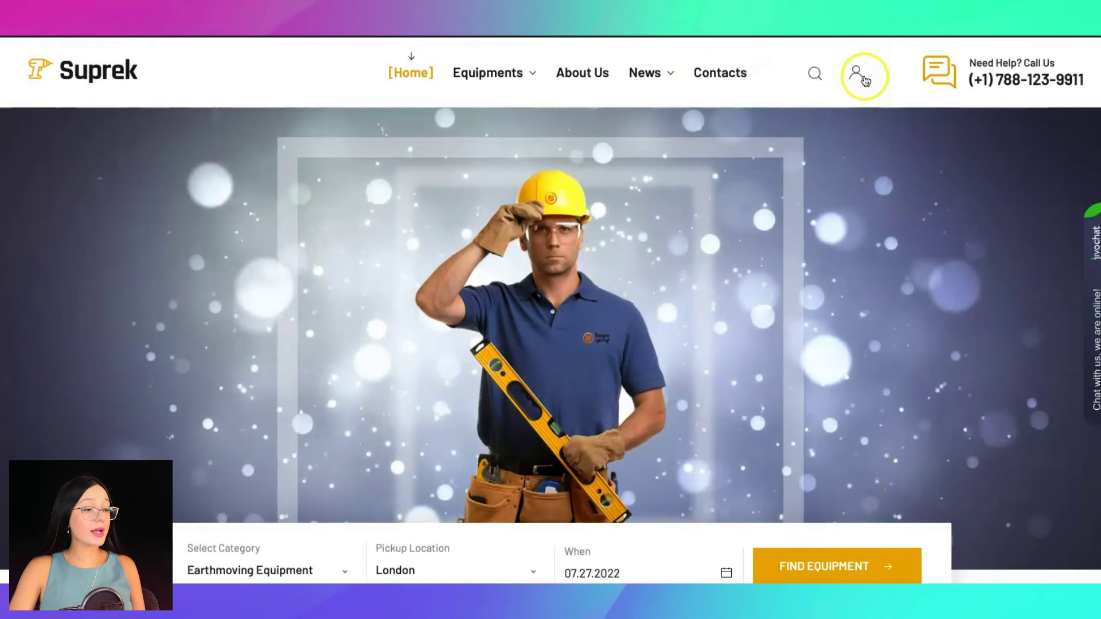
Open the account's profile page and review its transports and Sales total
click(428, 156)
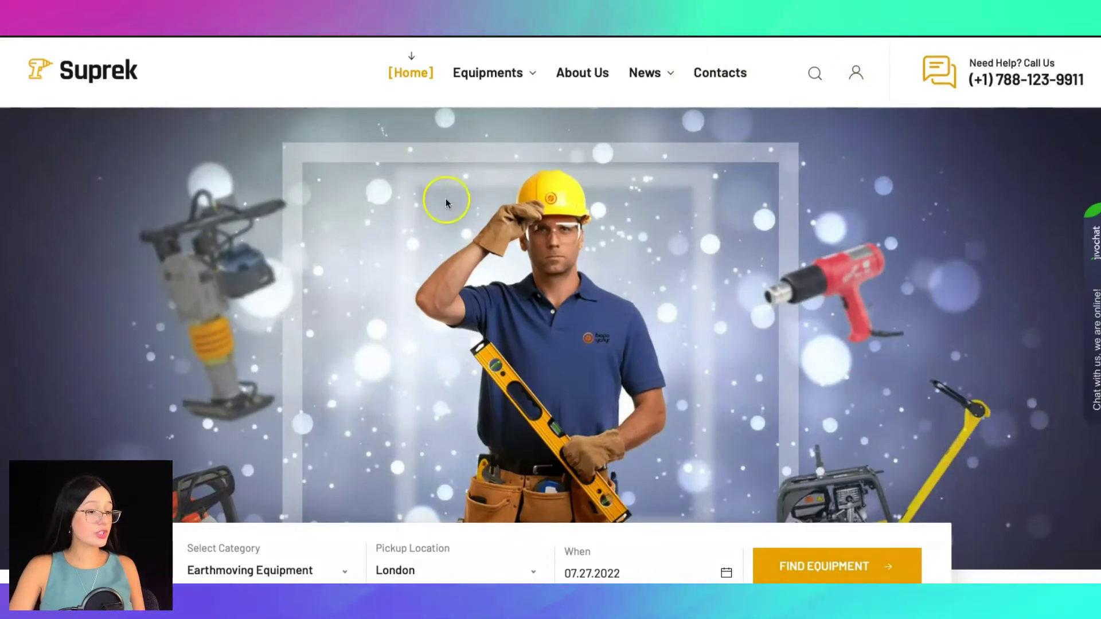
click(856, 73)
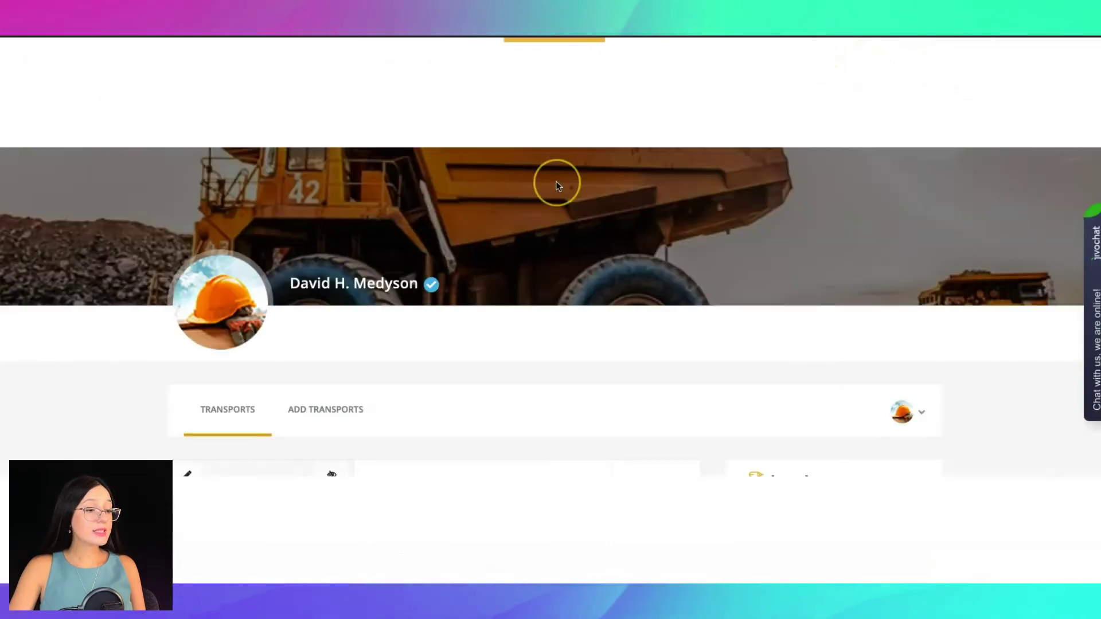
scroll(556, 184, down, 3)
scroll(556, 185, down, 2)
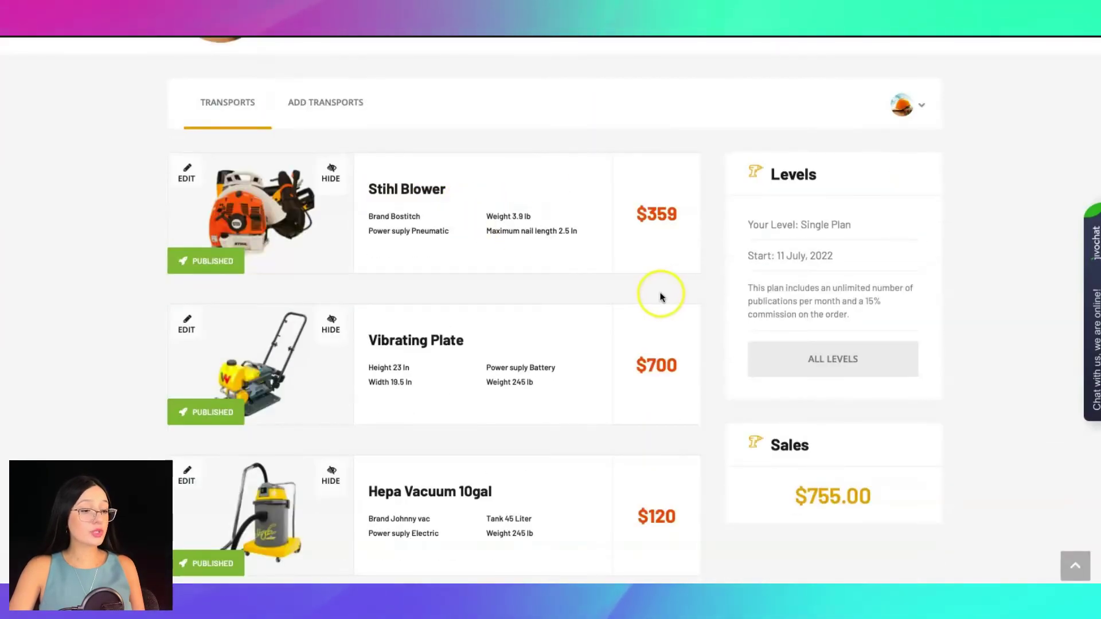
scroll(658, 296, down, 1)
scroll(658, 294, up, 3)
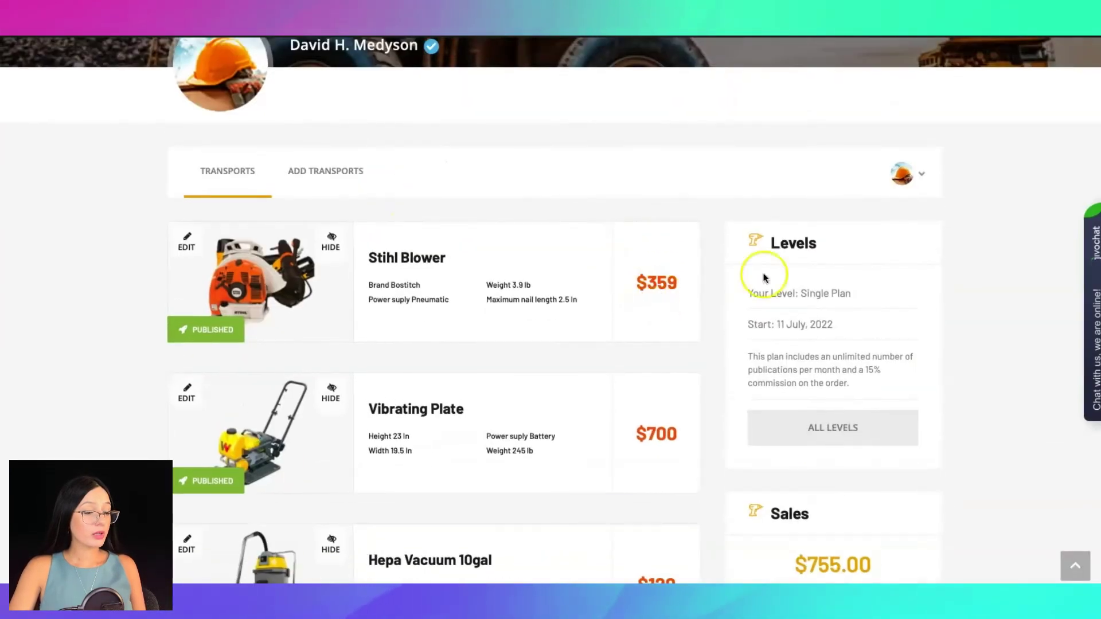
scroll(807, 292, down, 2)
drag(864, 455, 929, 450)
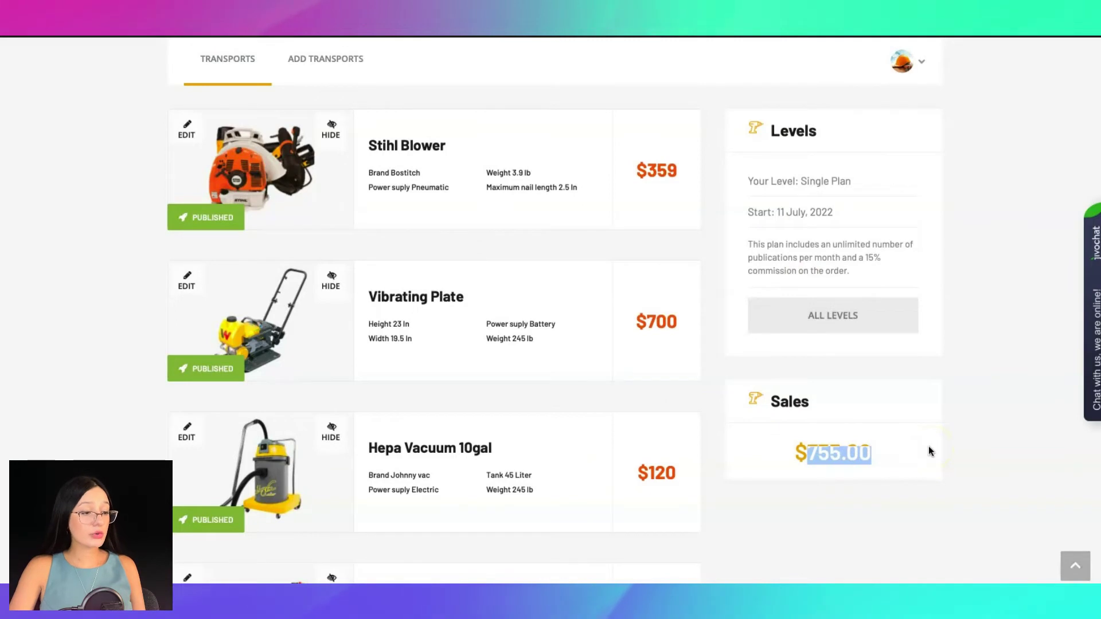
click(985, 396)
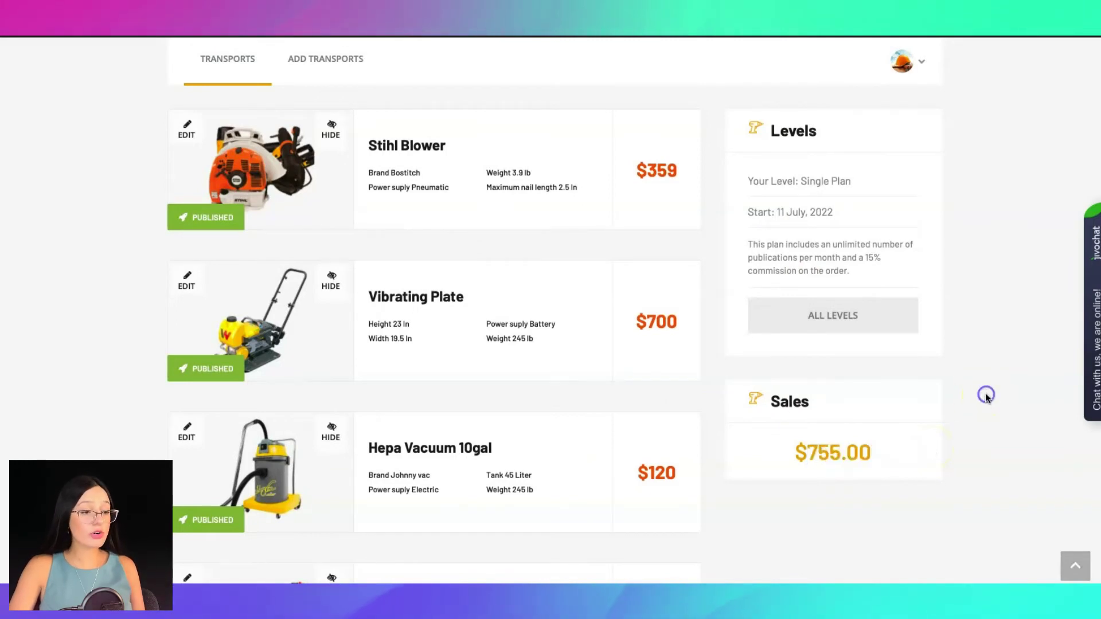
Open ALL LEVELS to show the Single, Gold and Premium membership plans
scroll(985, 398, up, 1)
click(893, 357)
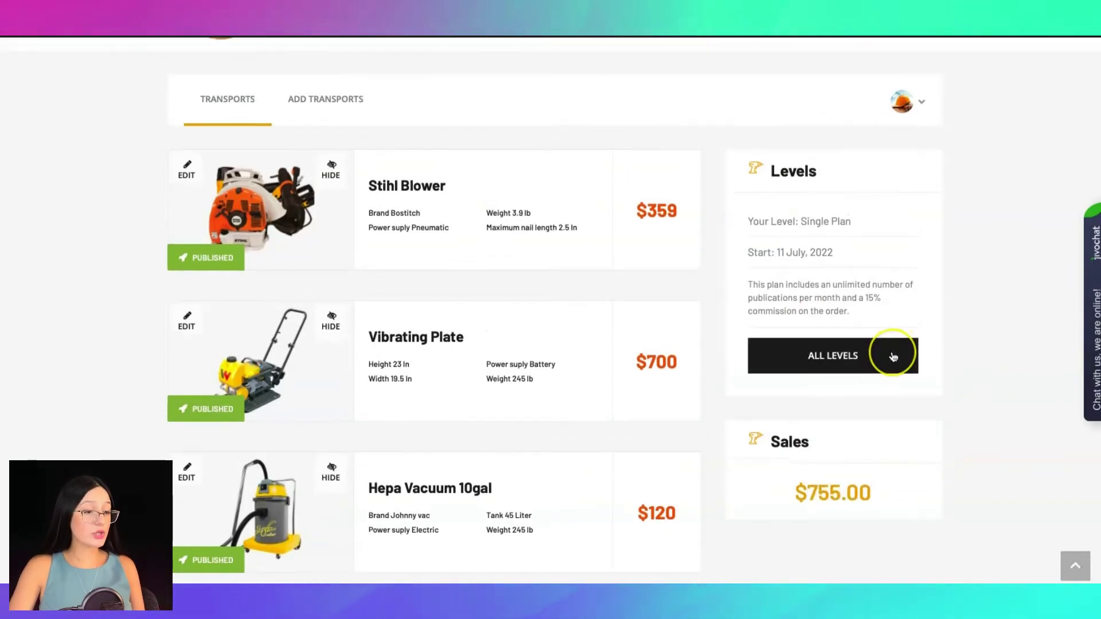
click(978, 332)
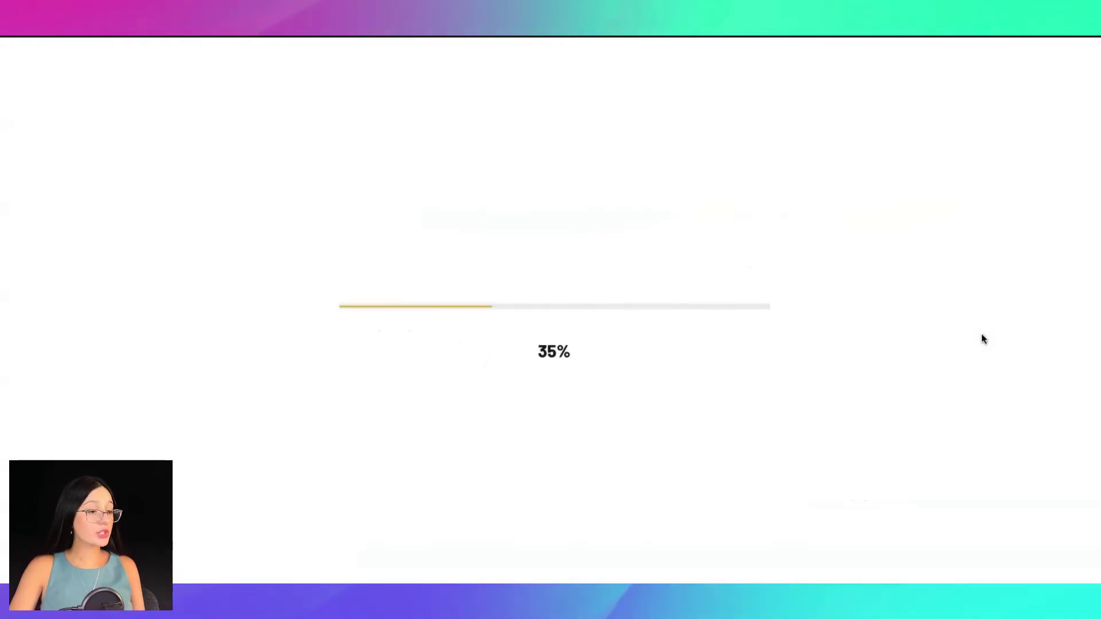
click(475, 226)
Select the Gold Plan, then view the Paid Memberships Pro levels settings in wp-admin
scroll(491, 229, down, 2)
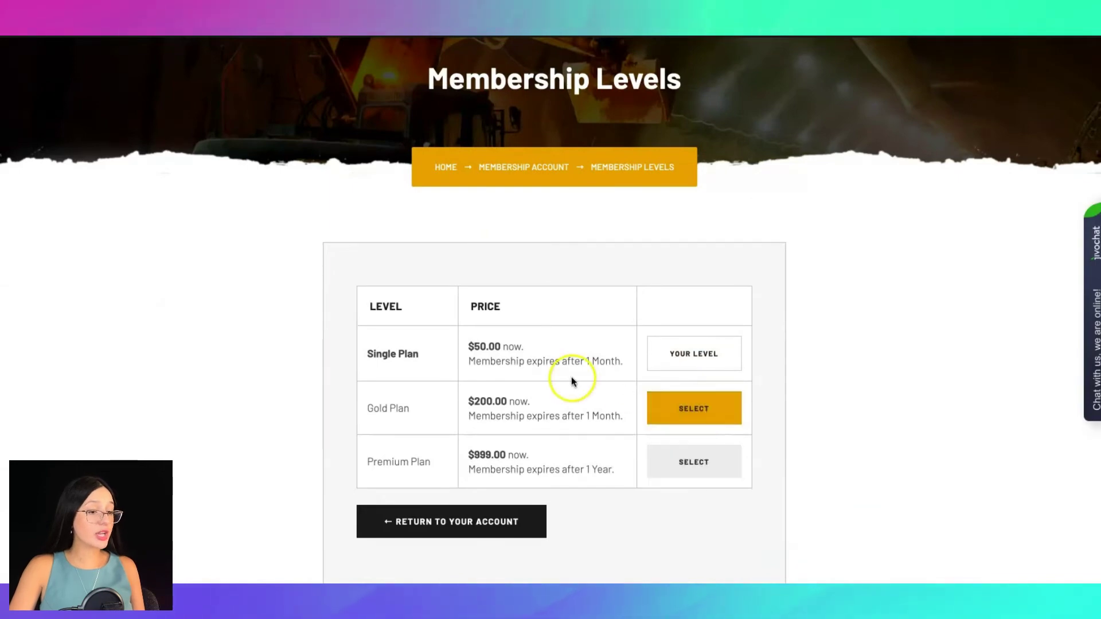
scroll(572, 379, down, 1)
click(705, 363)
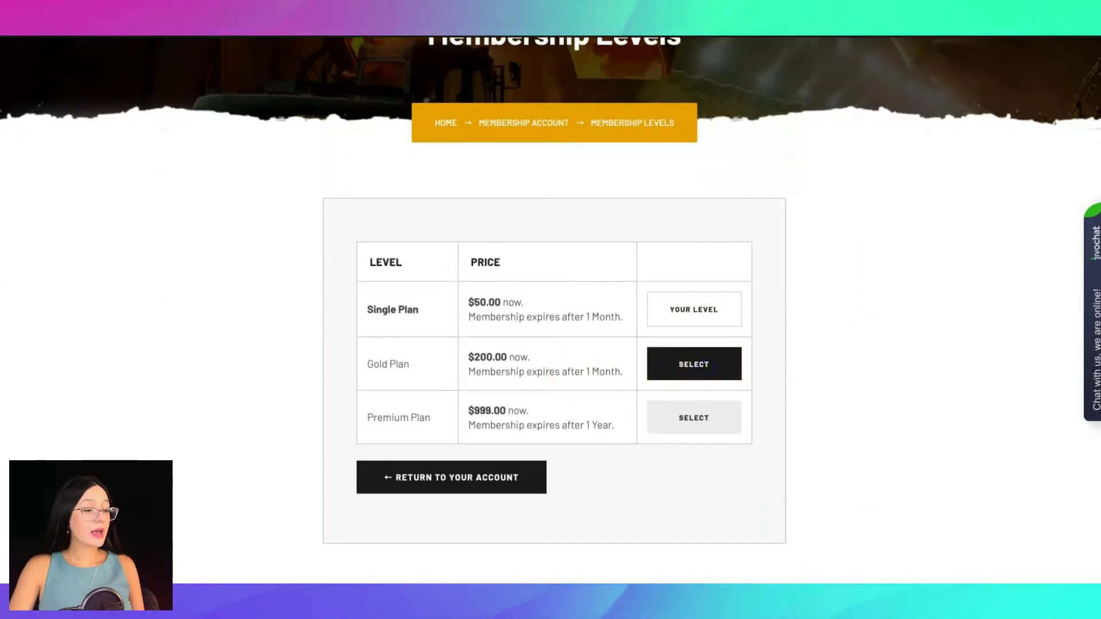
key(ctrl+Tab)
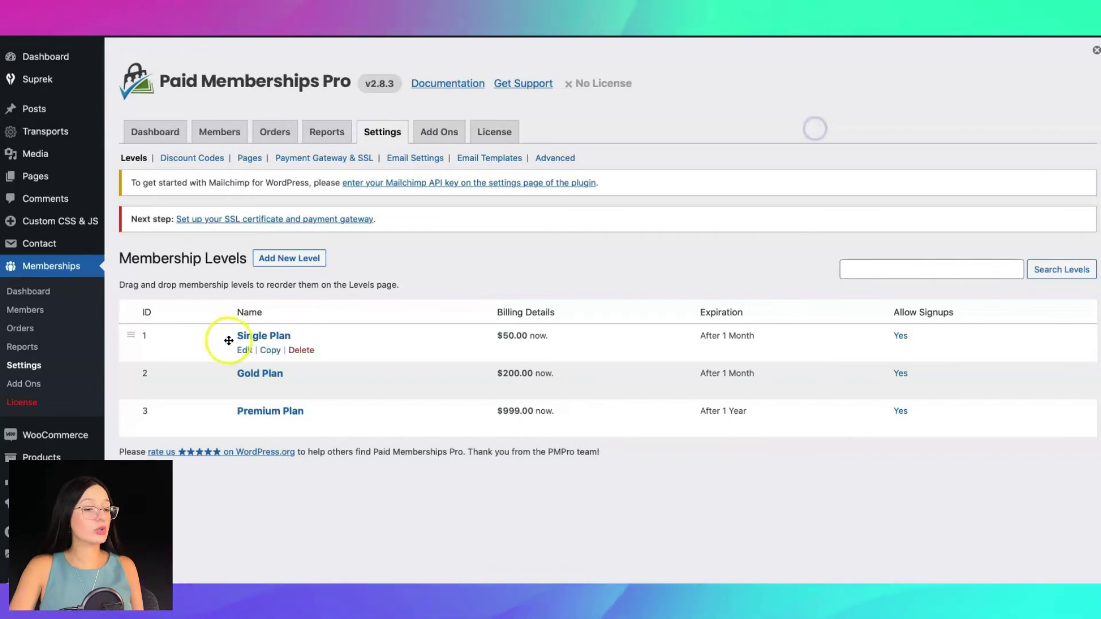
Edit the Single Plan level so its Expires In unit is Year(s) instead of Month(s)
click(244, 351)
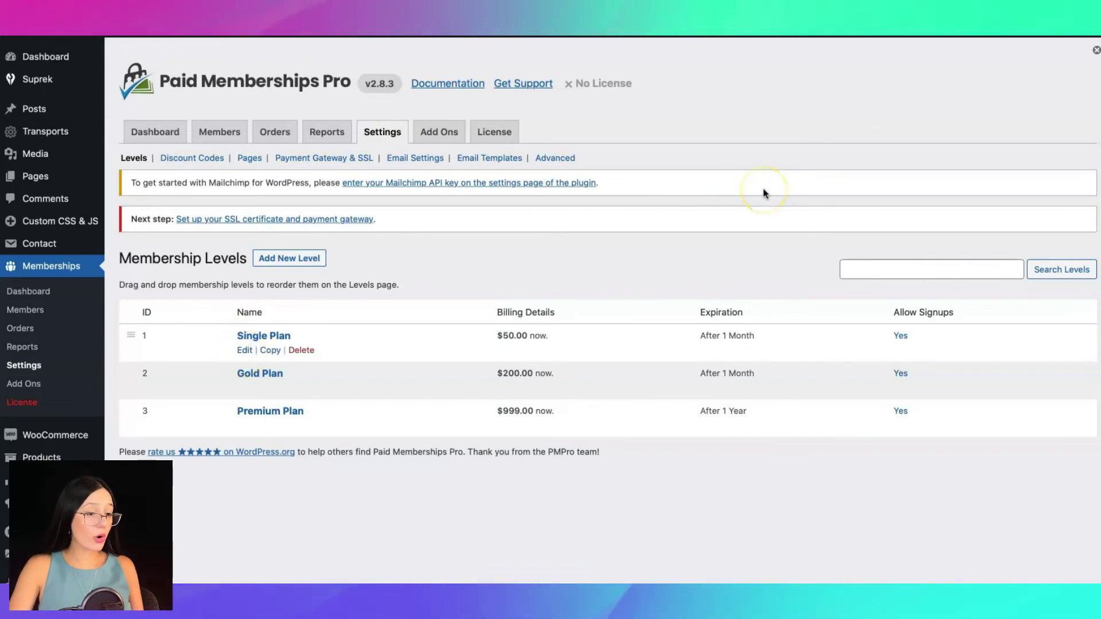
scroll(762, 193, down, 15)
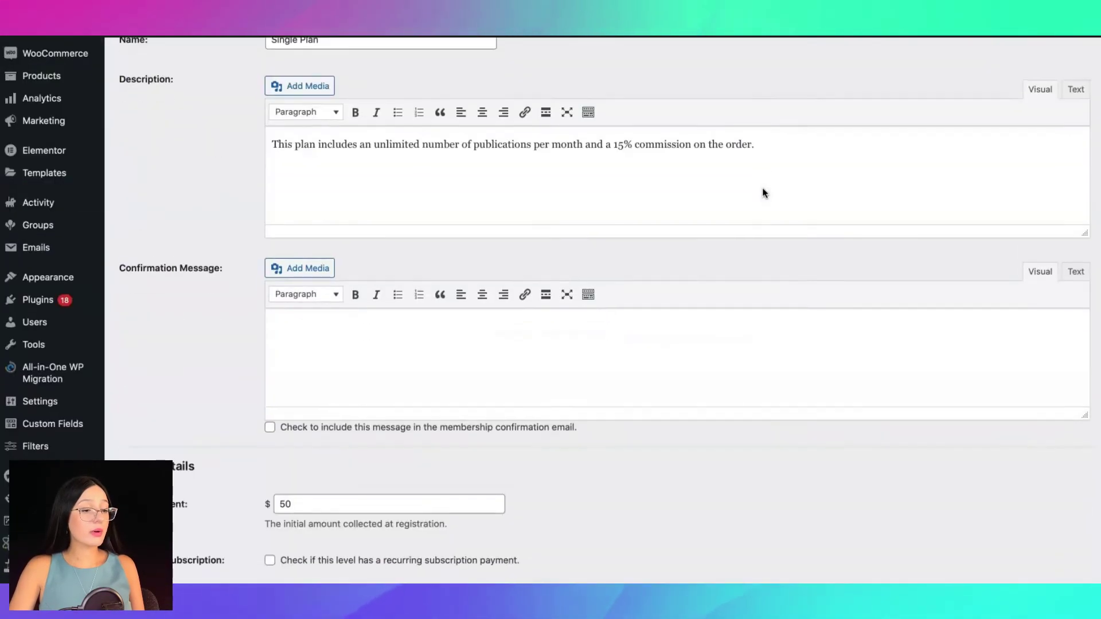
click(307, 192)
scroll(492, 180, down, 5)
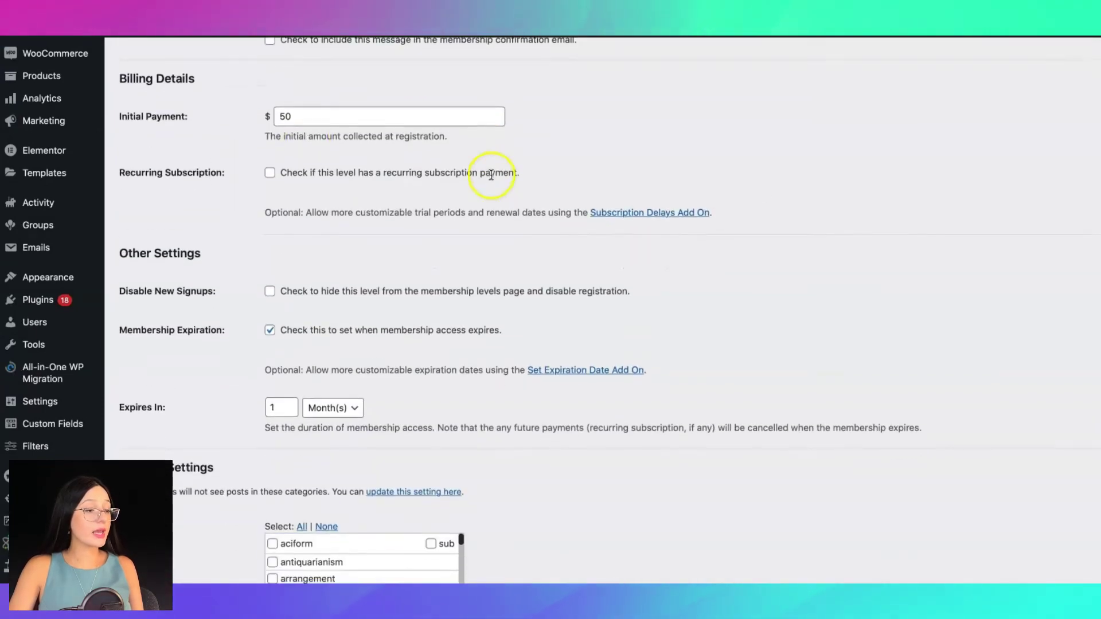
click(322, 313)
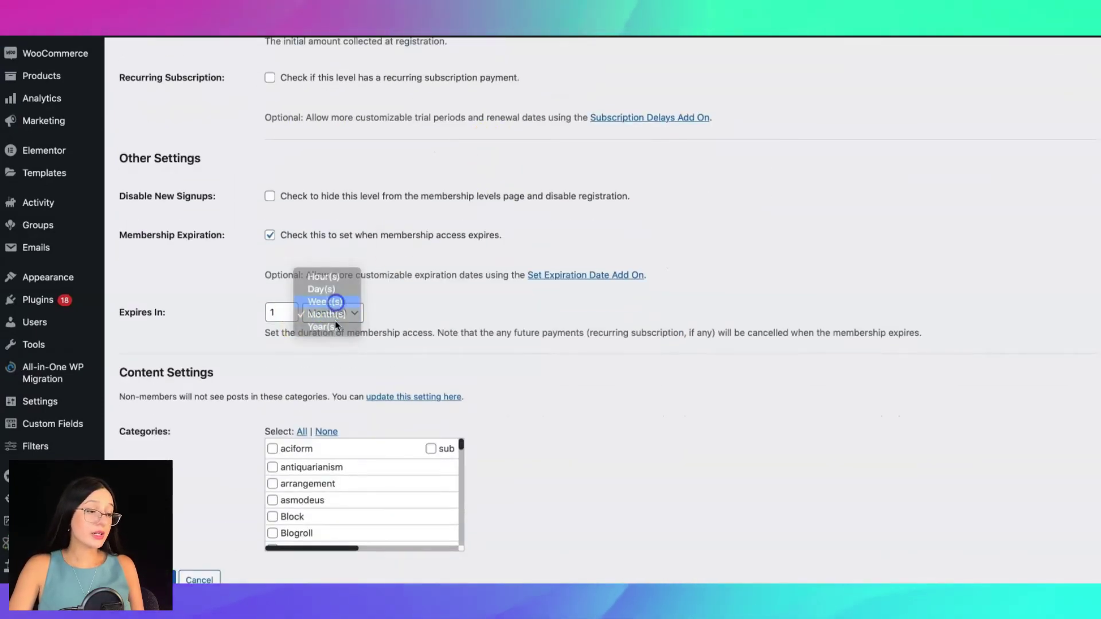
click(333, 328)
scroll(736, 360, up, 3)
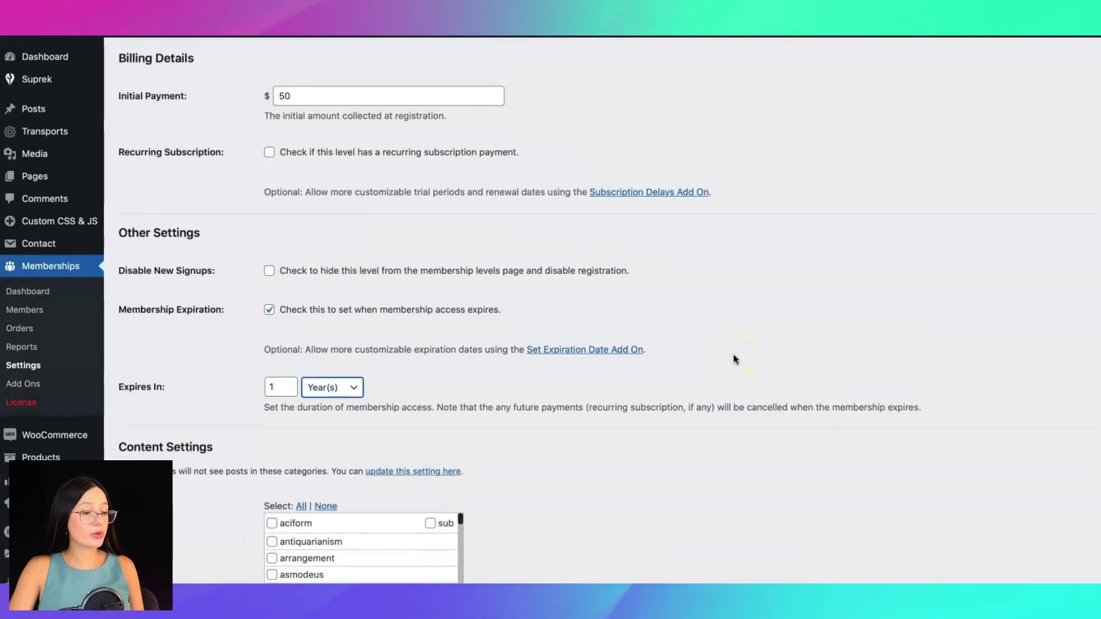
scroll(736, 360, up, 10)
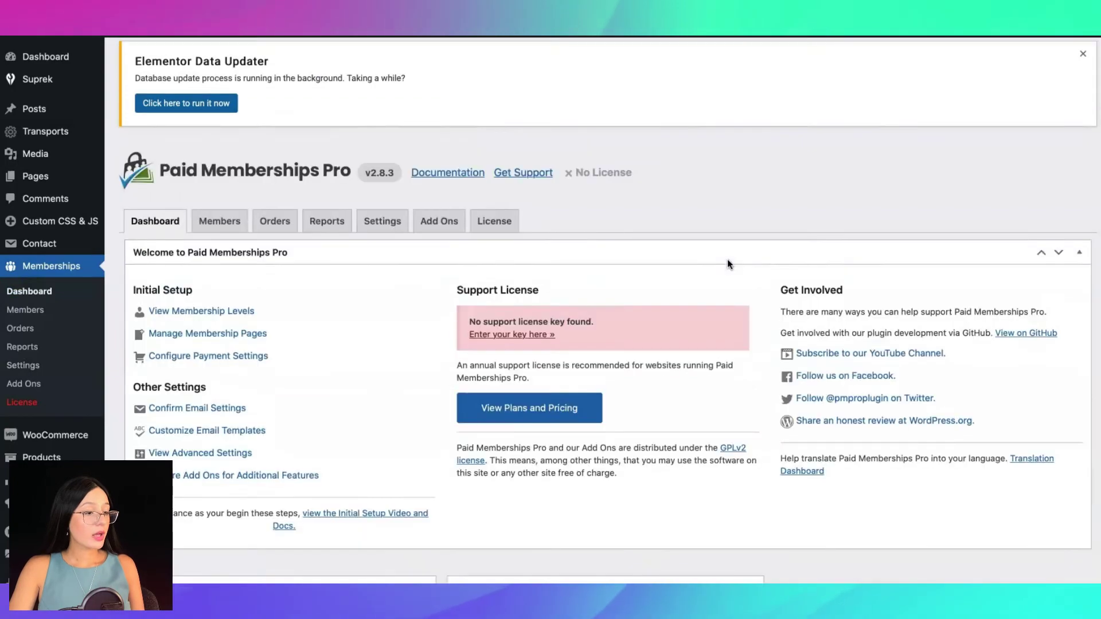
scroll(726, 258, down, 5)
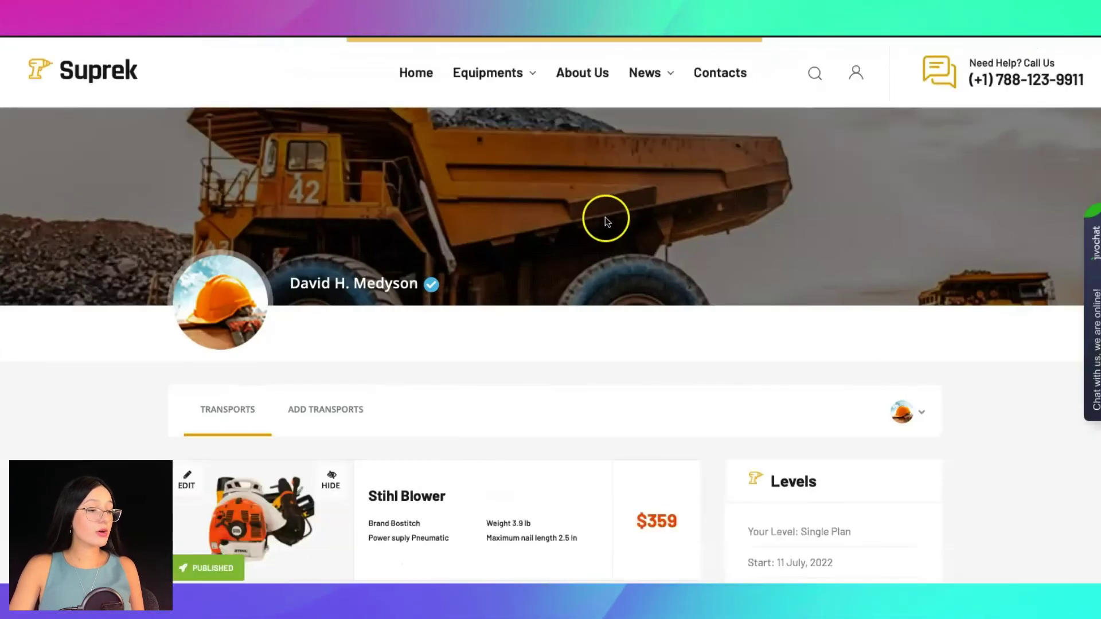
Check the Single Plan level on the front-end profile and scroll down the new-listing form
scroll(598, 221, down, 5)
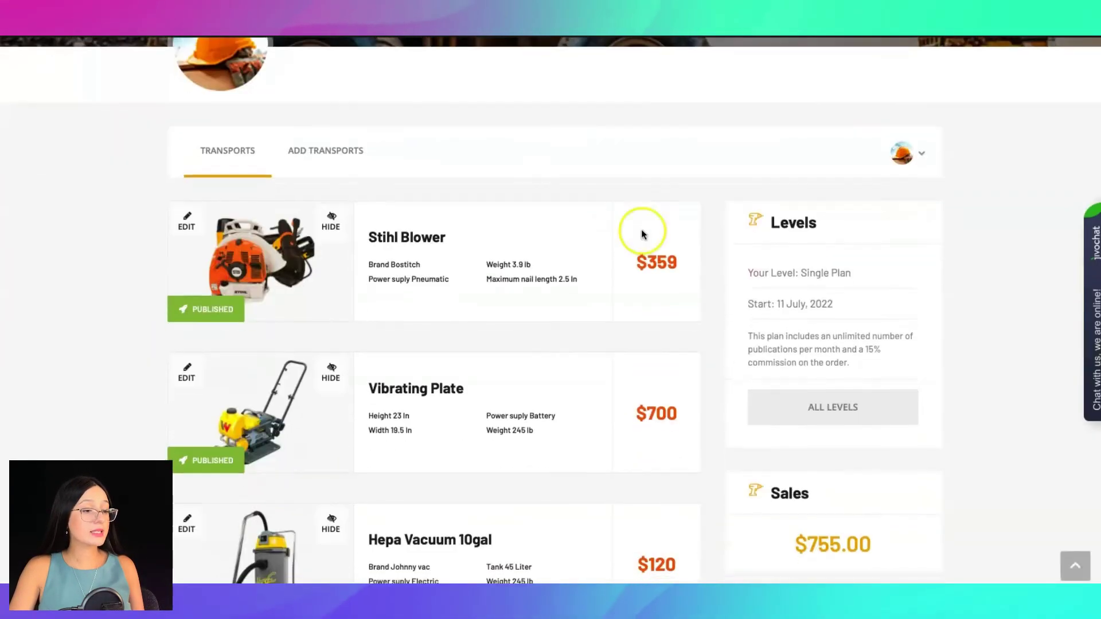
drag(851, 273, 813, 269)
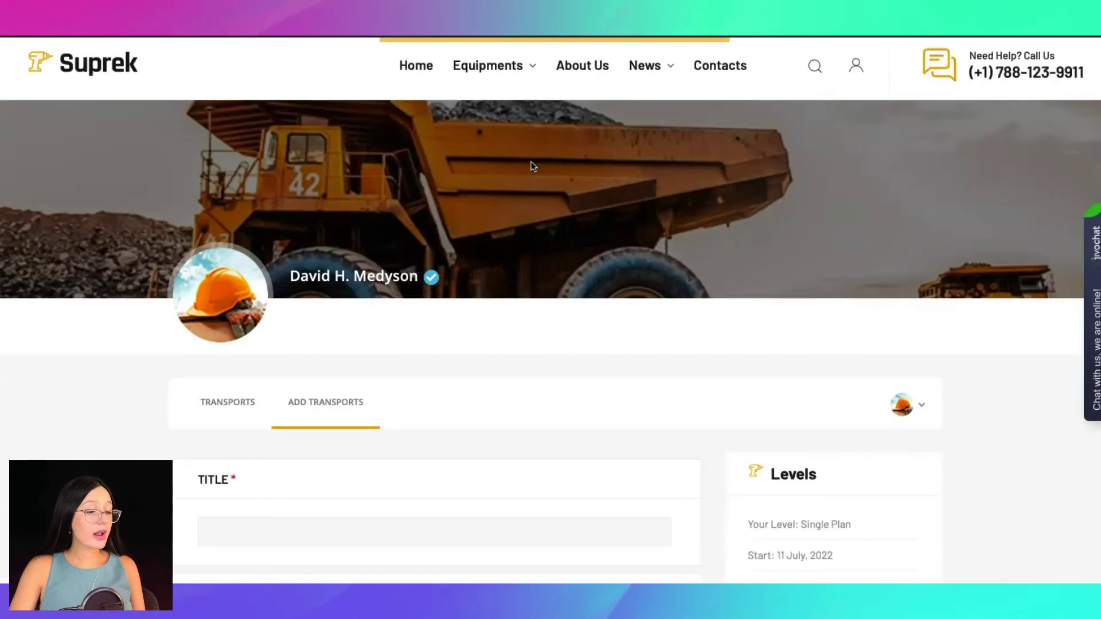
scroll(507, 183, down, 8)
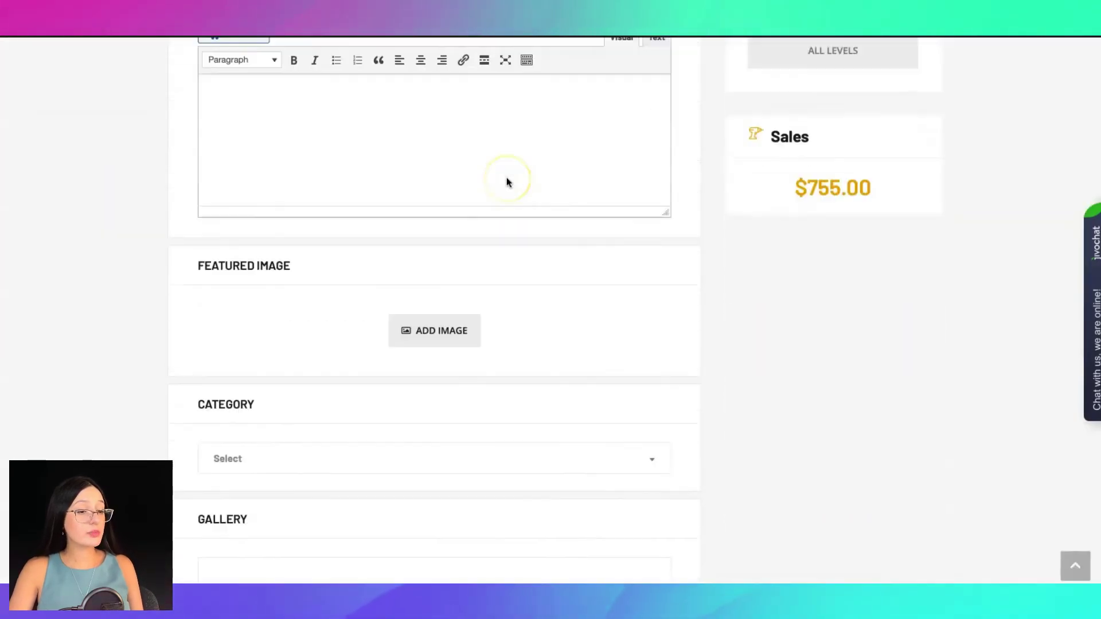
scroll(560, 214, down, 5)
scroll(561, 214, up, 2)
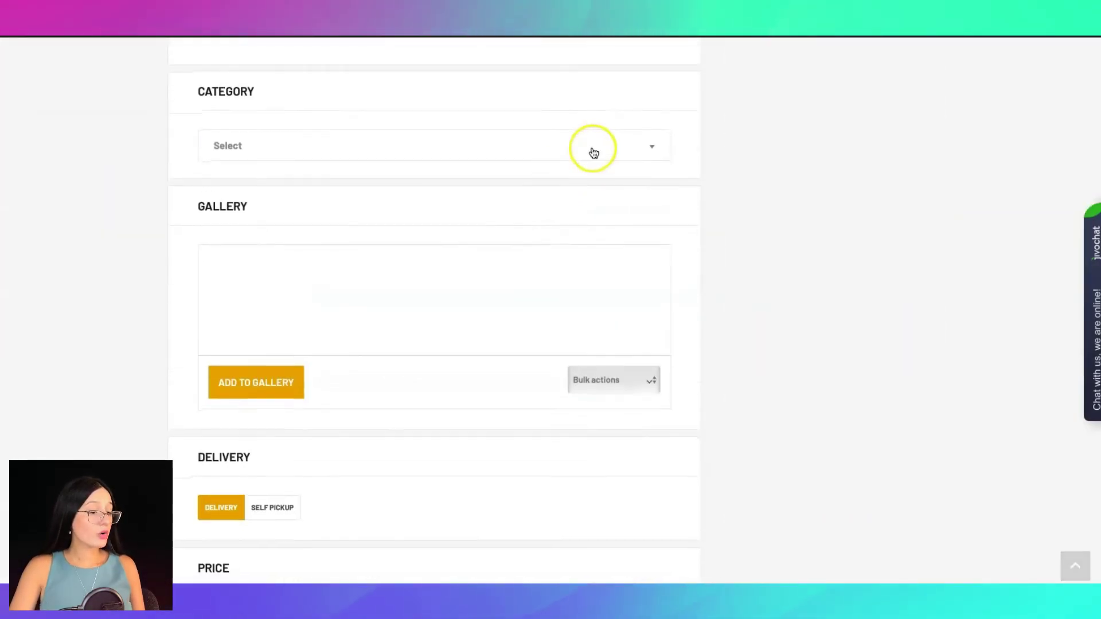
scroll(590, 152, down, 1)
scroll(554, 235, down, 5)
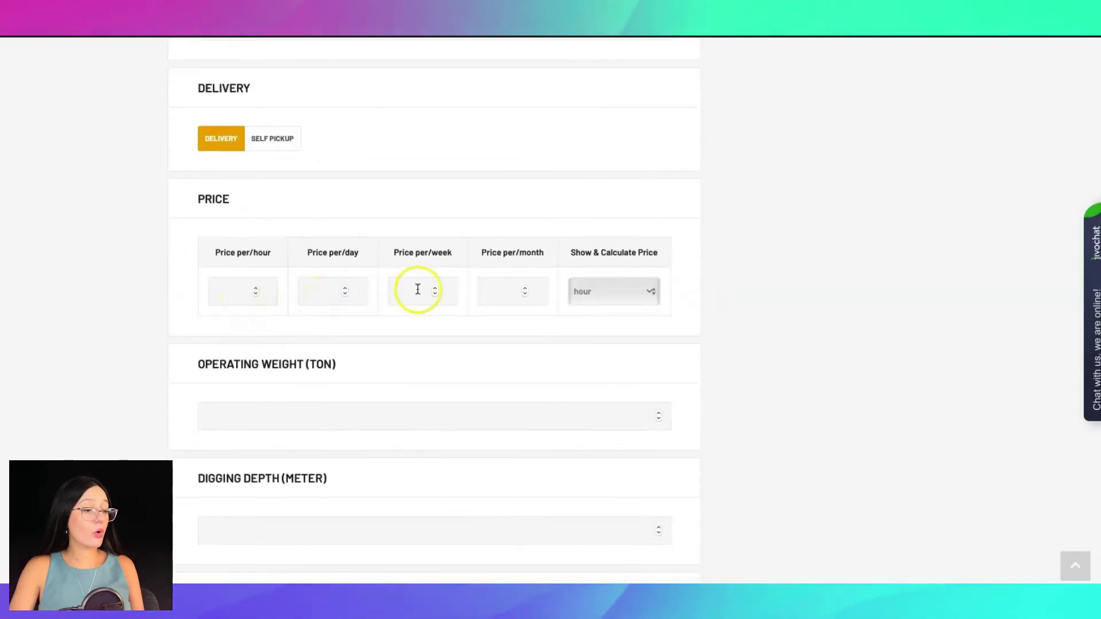
scroll(410, 298, down, 6)
Add six extra specification rows to the new transport listing
click(439, 309)
click(441, 352)
click(442, 338)
click(442, 356)
scroll(496, 346, down, 1)
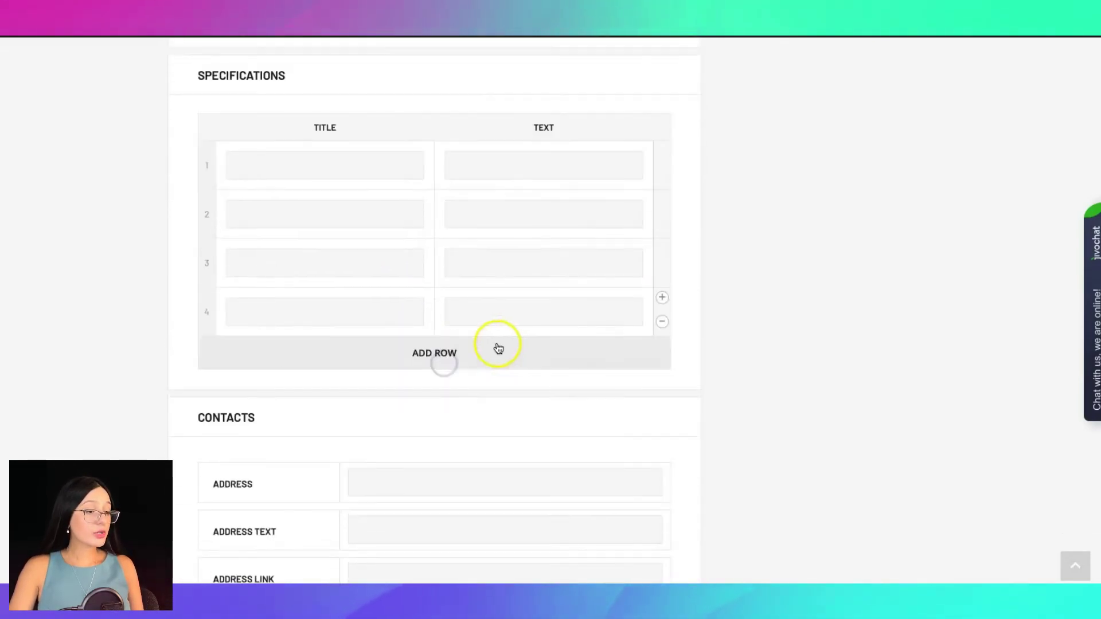
click(452, 343)
click(450, 391)
scroll(524, 303, down, 10)
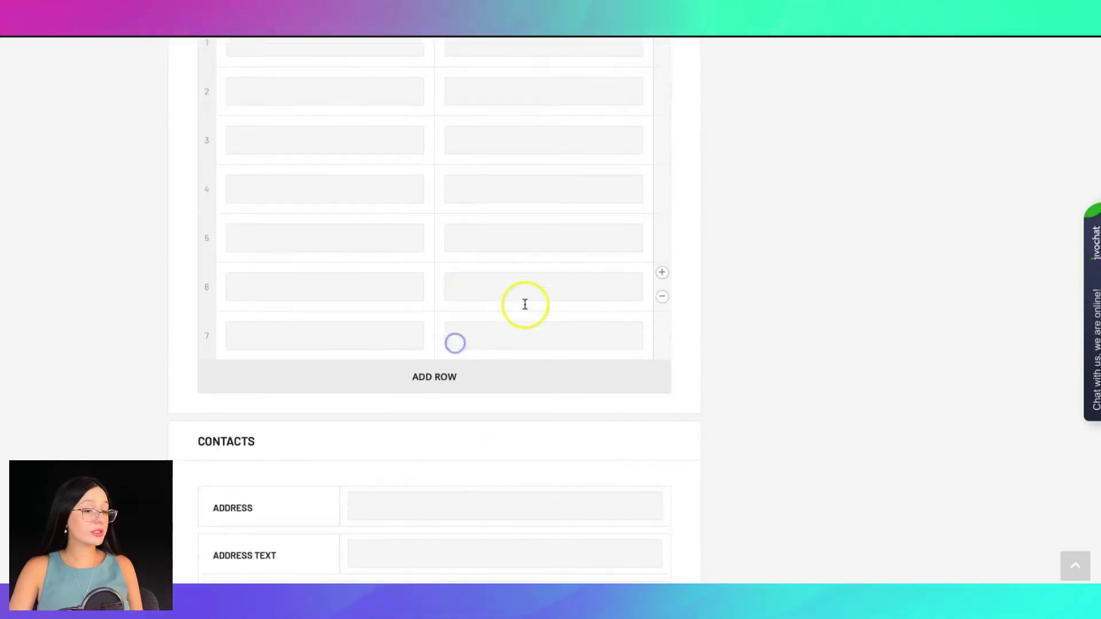
Quick Edit the Brad Air Nailer transport and set its status to Published
scroll(686, 361, up, 9)
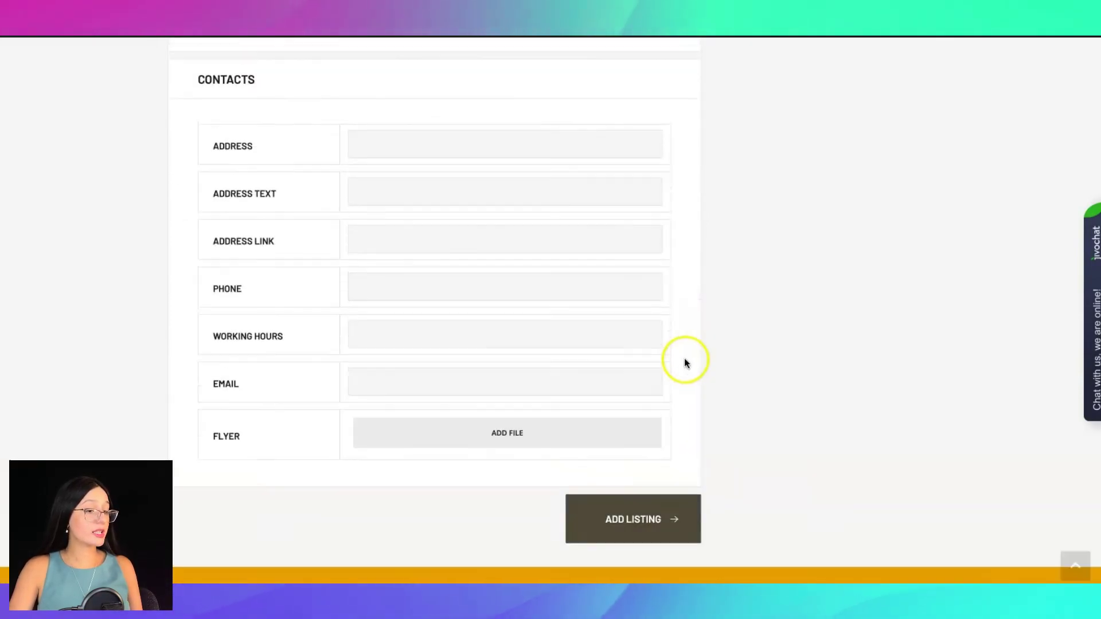
scroll(616, 210, up, 10)
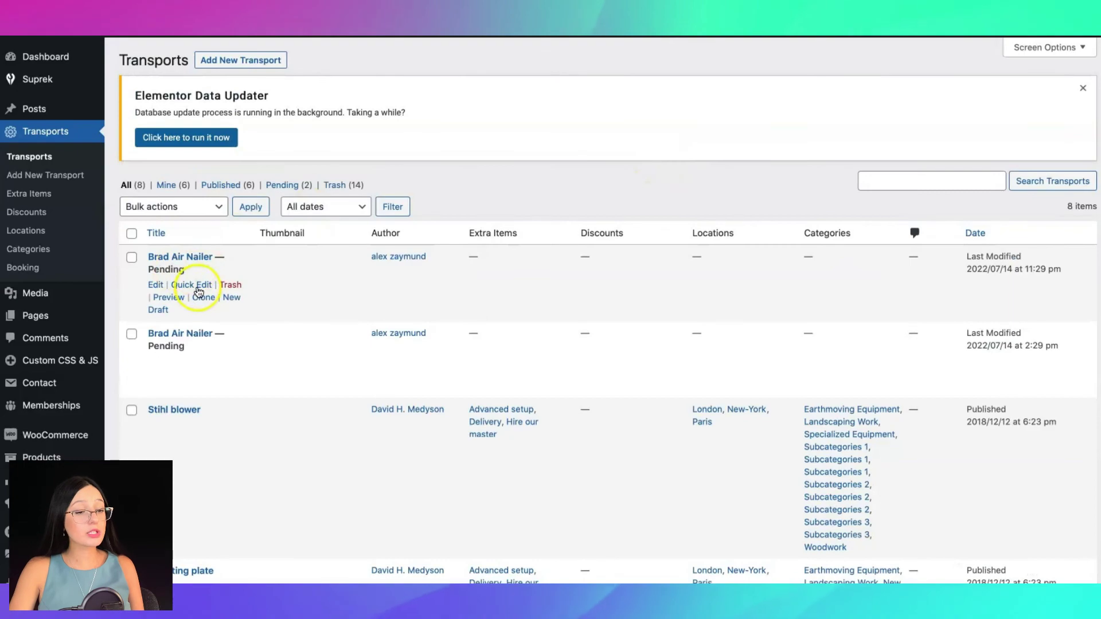
click(197, 287)
click(819, 284)
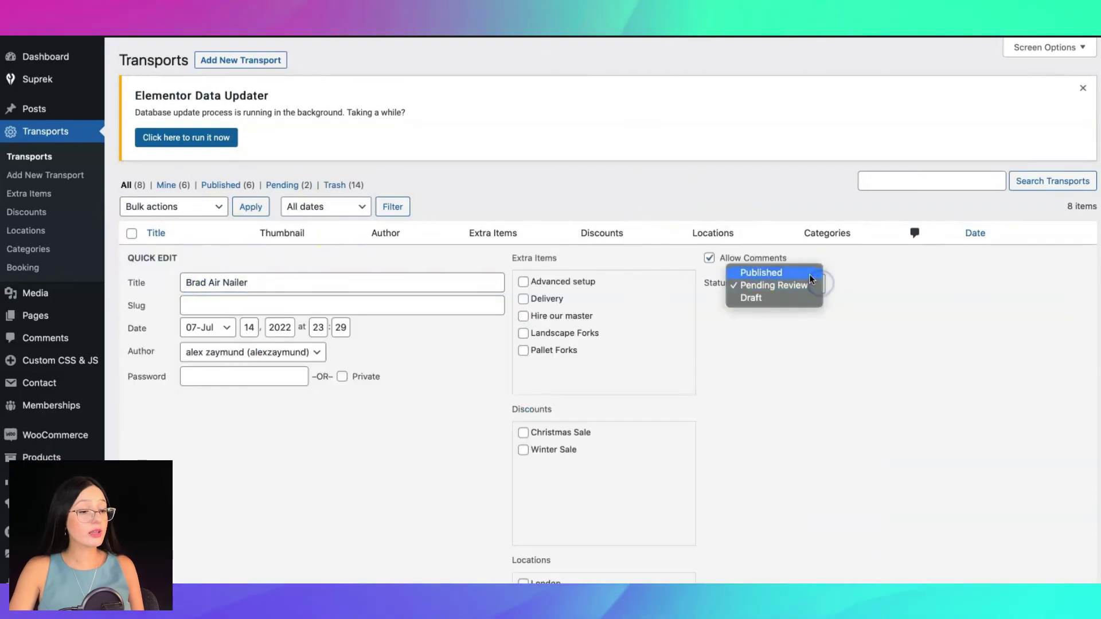